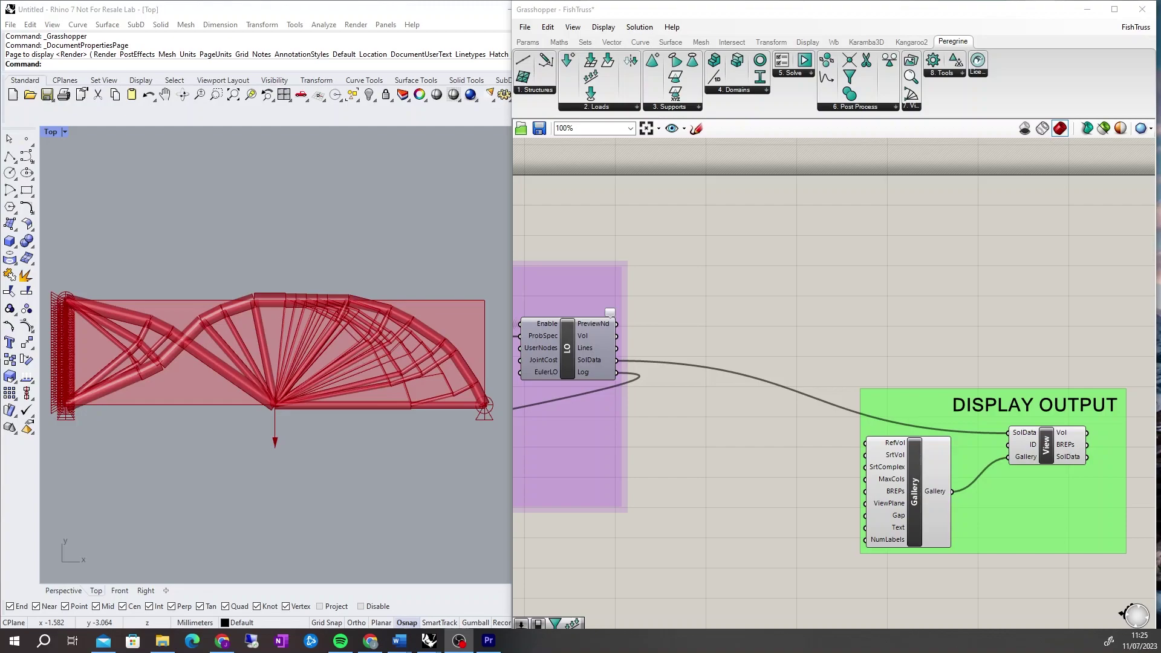
# - Place a Geometry Optimization component above the LO output and set its MaxIters to 60
pyautogui.click(894, 108)
pyautogui.click(888, 124)
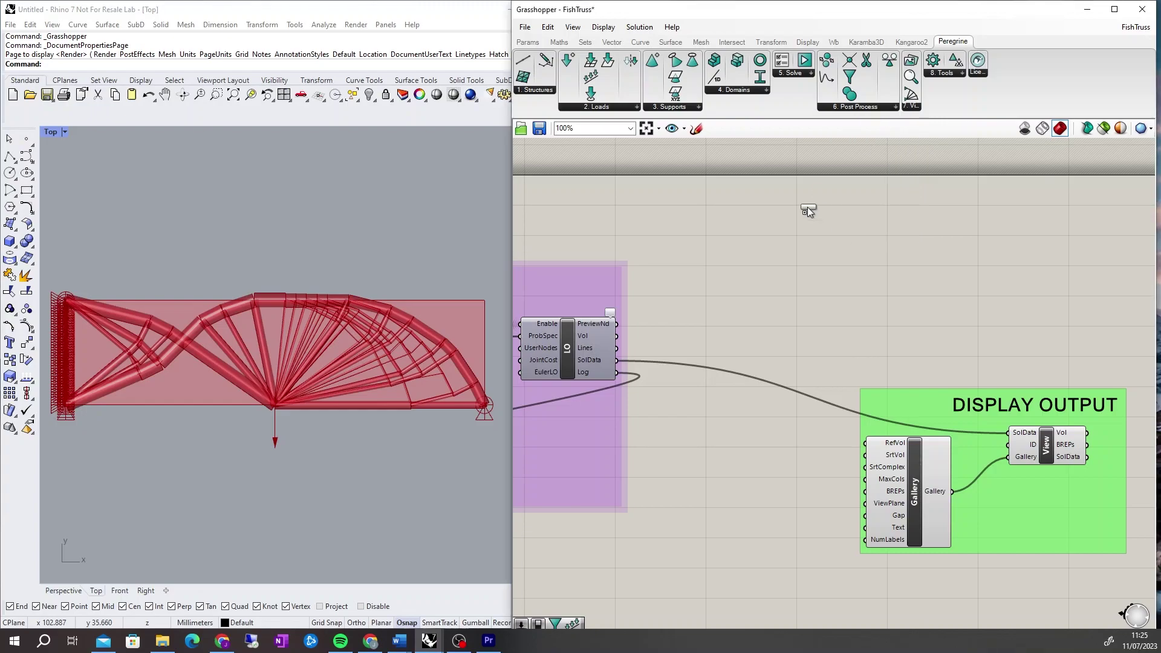
pyautogui.click(749, 236)
pyautogui.rightClick(739, 241)
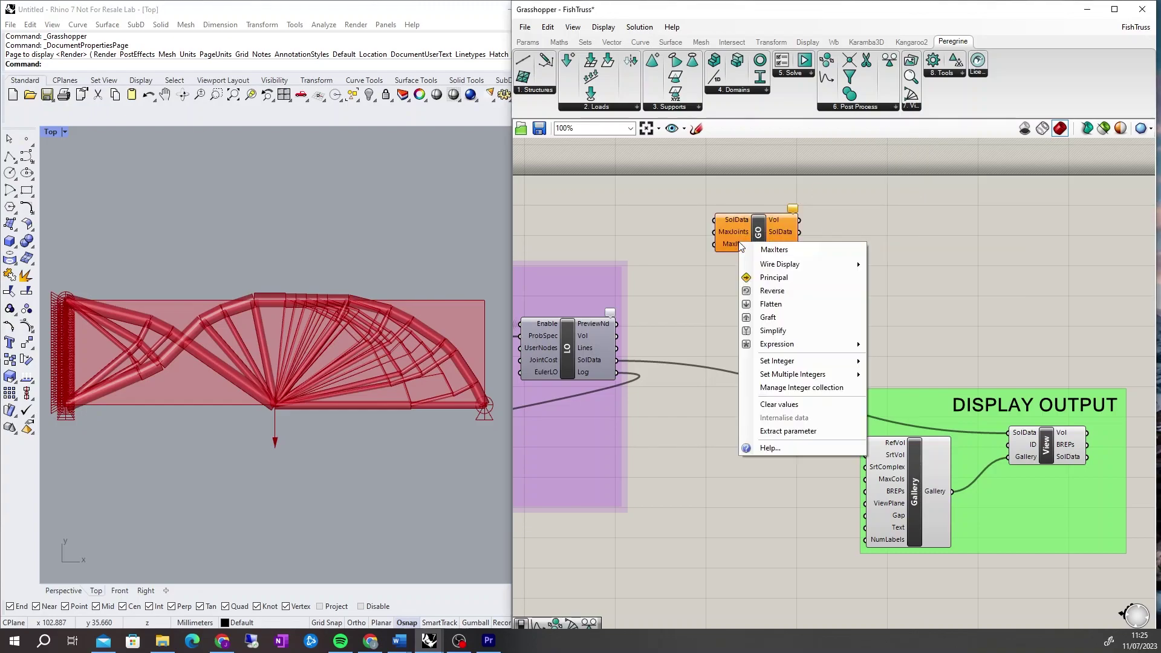
pyautogui.moveTo(862, 362)
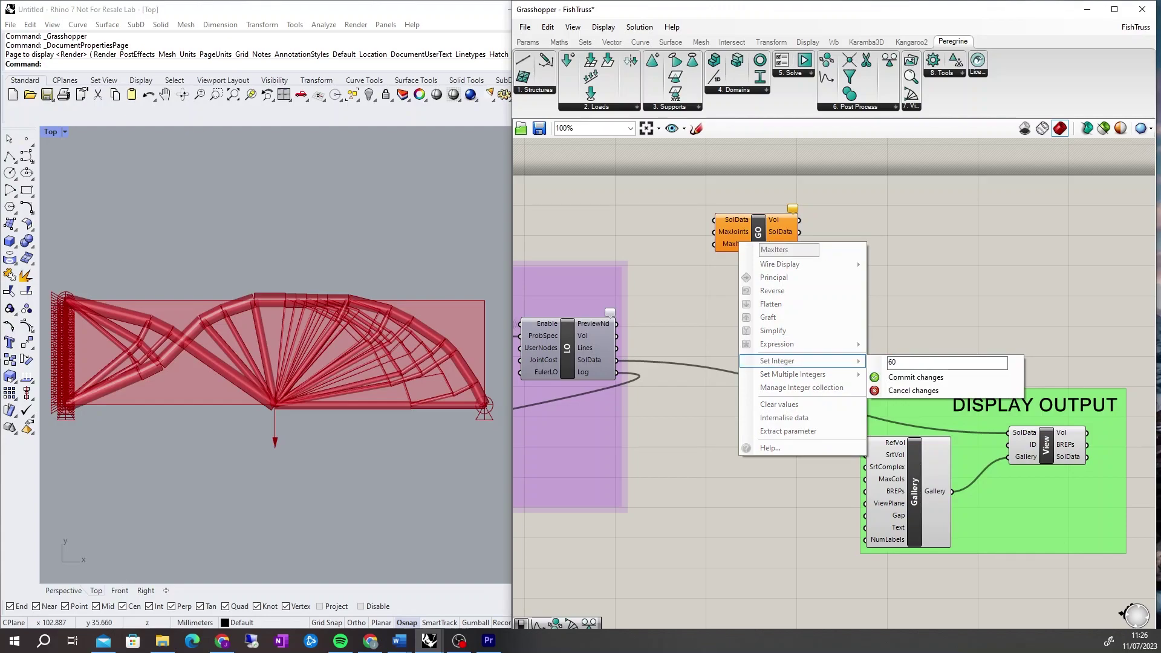
pyautogui.click(913, 377)
# - Copy the GO component next to LO, feed it LO's SolData, and route its SolData to the View component
pyautogui.click(758, 231)
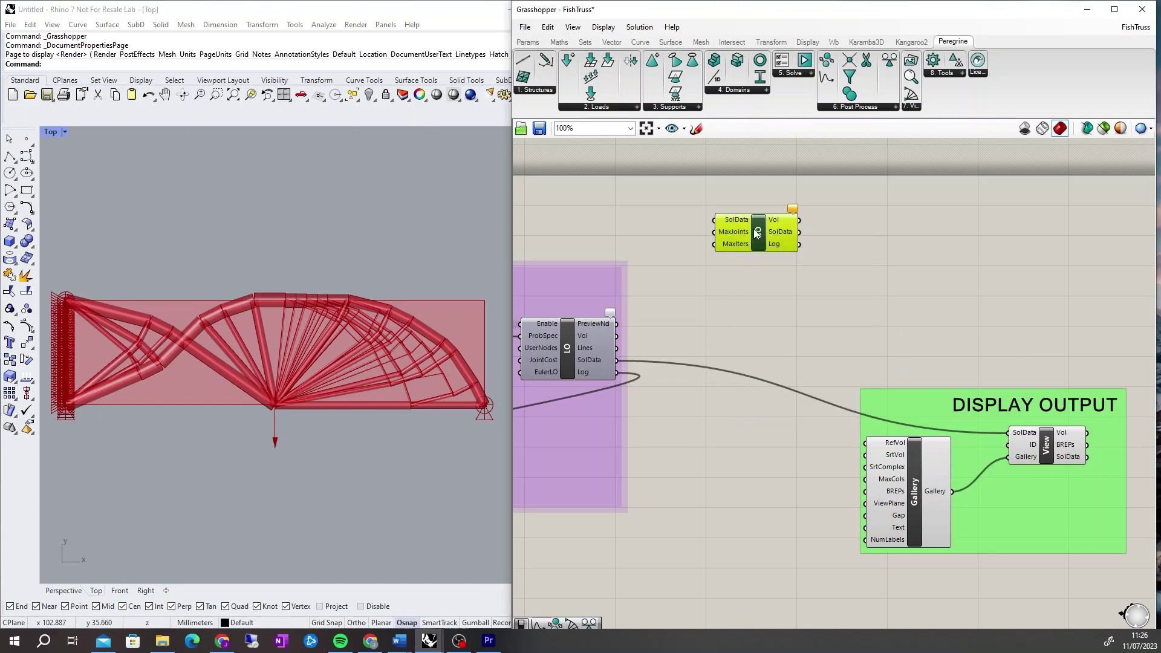
pyautogui.hotkey('ctrl', 'c')
pyautogui.hotkey('ctrl', 'v')
pyautogui.moveTo(762, 241); pyautogui.dragTo(692, 371)
pyautogui.moveTo(617, 360); pyautogui.dragTo(649, 353)
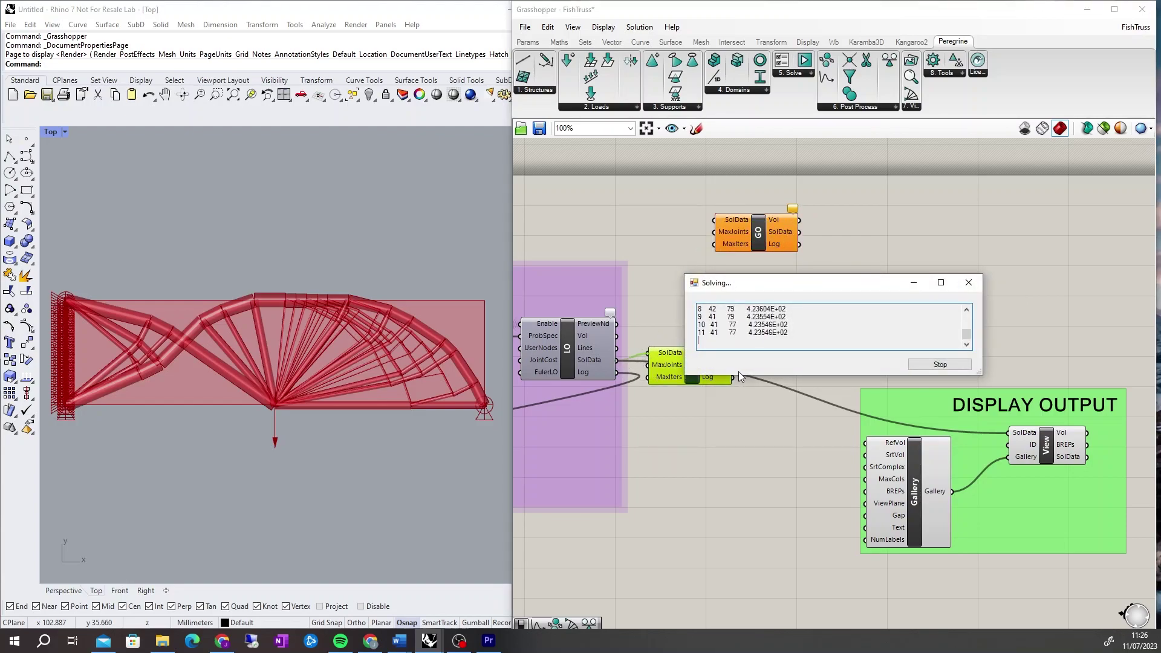
pyautogui.moveTo(731, 366); pyautogui.dragTo(1007, 433)
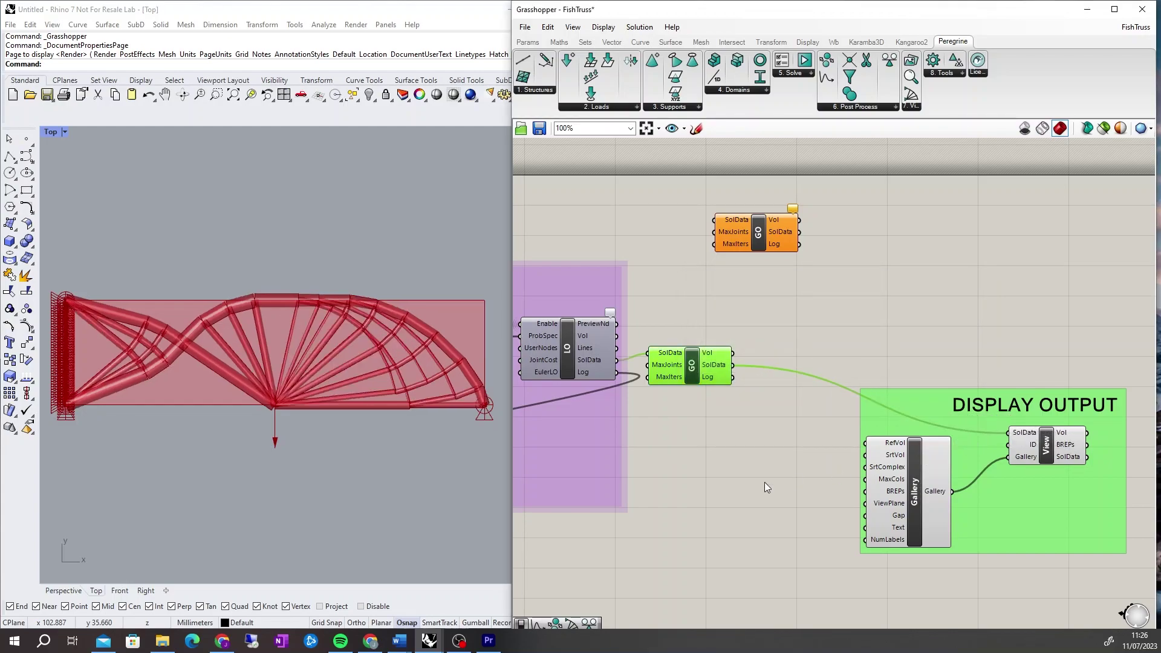
# - Add a Crossovers component after the first connected GO, set its Enable to True, and feed it that GO's SolData
pyautogui.click(894, 108)
pyautogui.moveTo(898, 164); pyautogui.dragTo(809, 337)
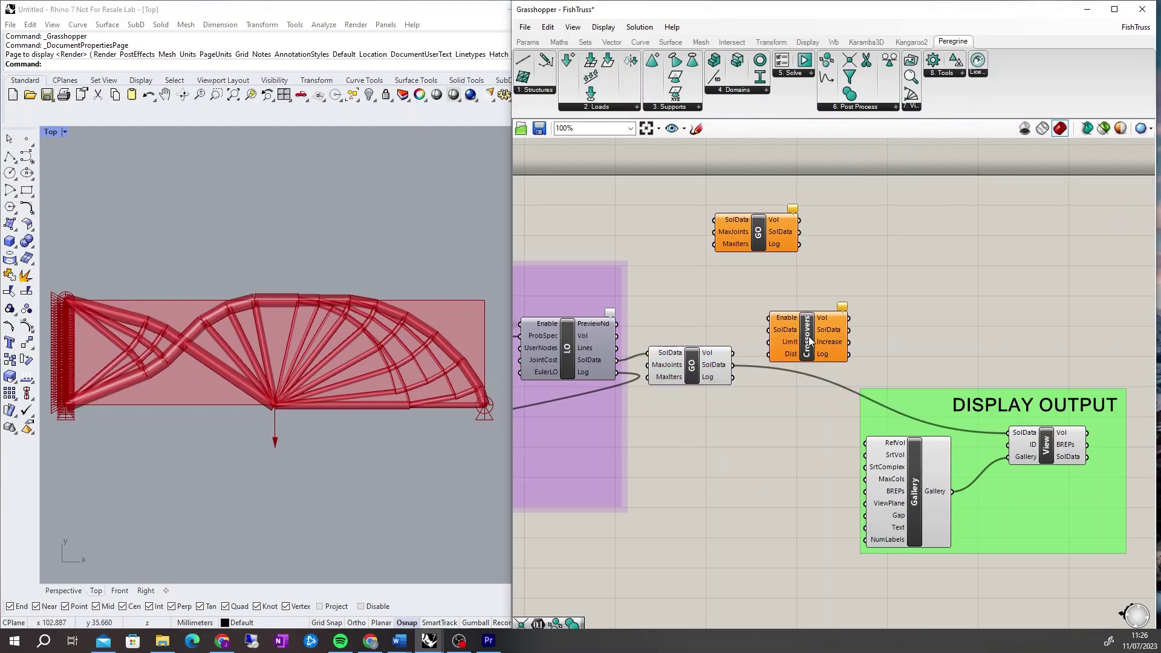
pyautogui.rightClick(786, 318)
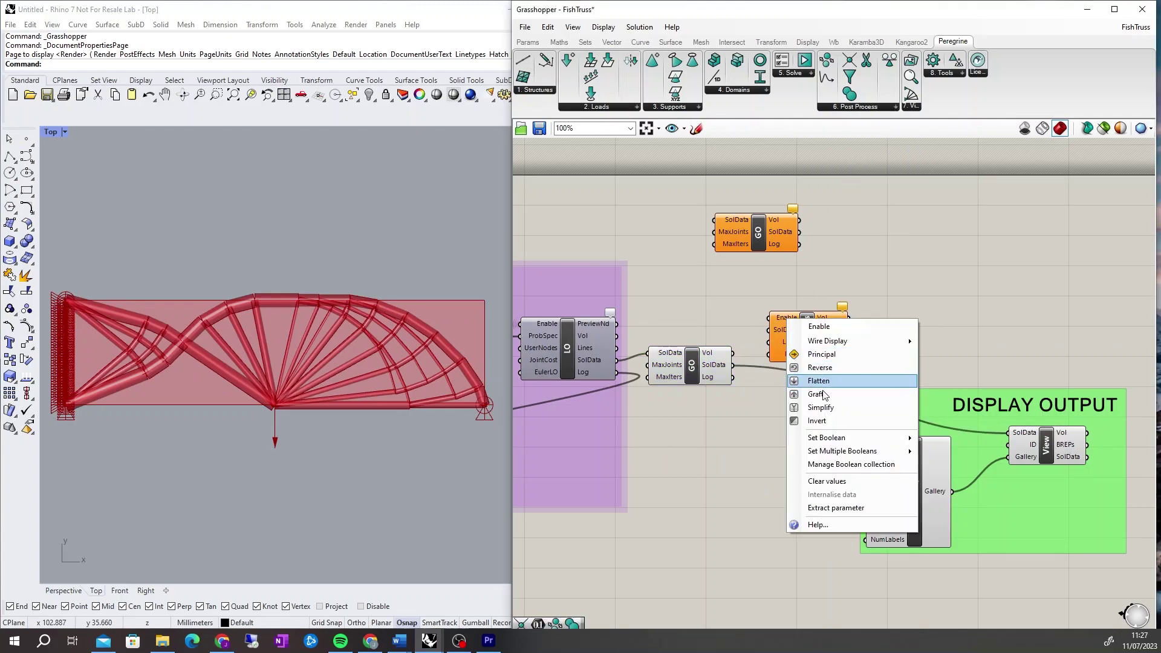
pyautogui.moveTo(882, 437)
pyautogui.click(955, 452)
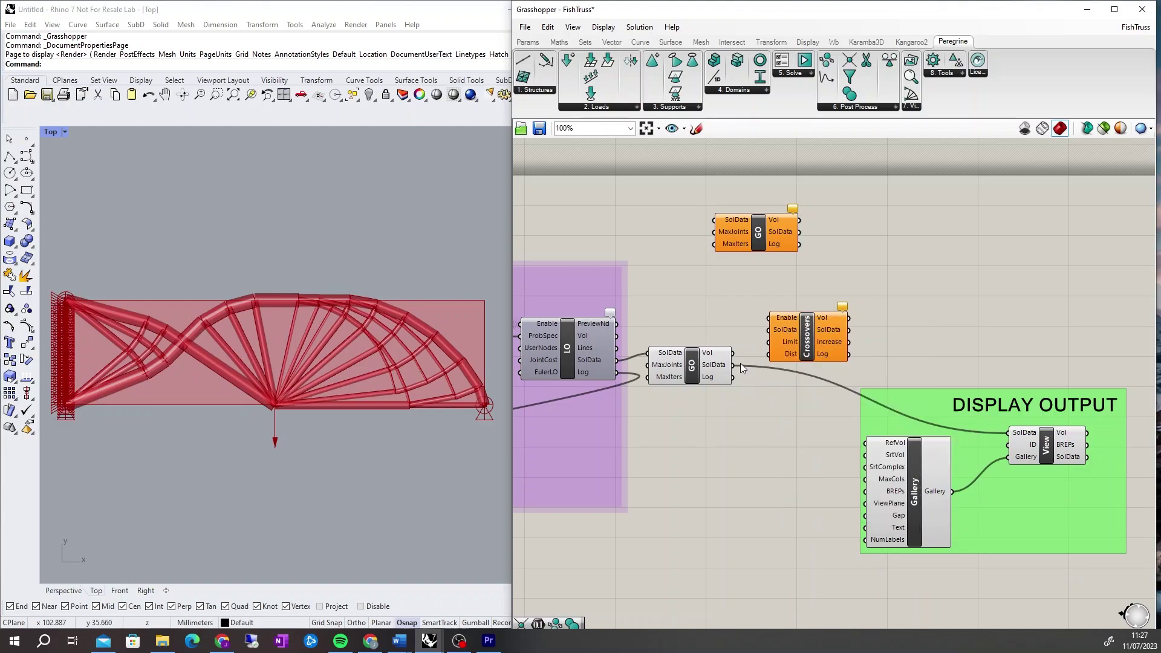
pyautogui.moveTo(734, 366); pyautogui.dragTo(769, 330)
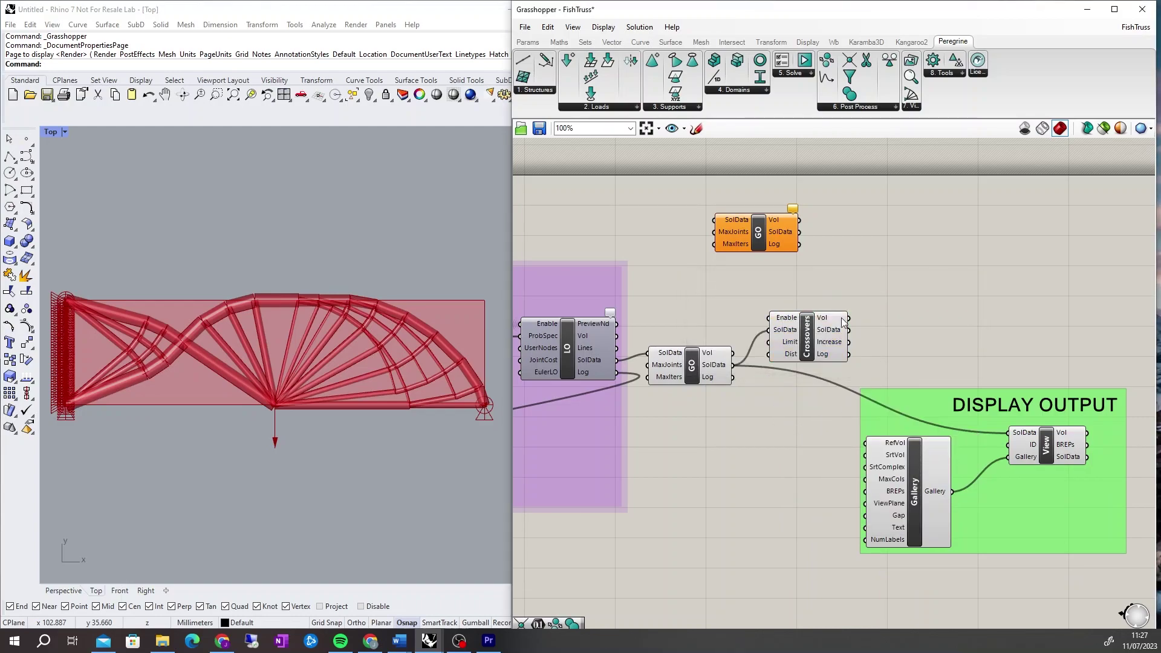
# - Place a copy of the spare GO after Crossovers, feed it the Crossovers SolData, and route its SolData to View
pyautogui.keyDown('alt'); pyautogui.moveTo(762, 236); pyautogui.dragTo(937, 329); pyautogui.keyUp('alt')
pyautogui.moveTo(850, 330); pyautogui.dragTo(912, 316)
pyautogui.moveTo(979, 327); pyautogui.dragTo(1008, 433)
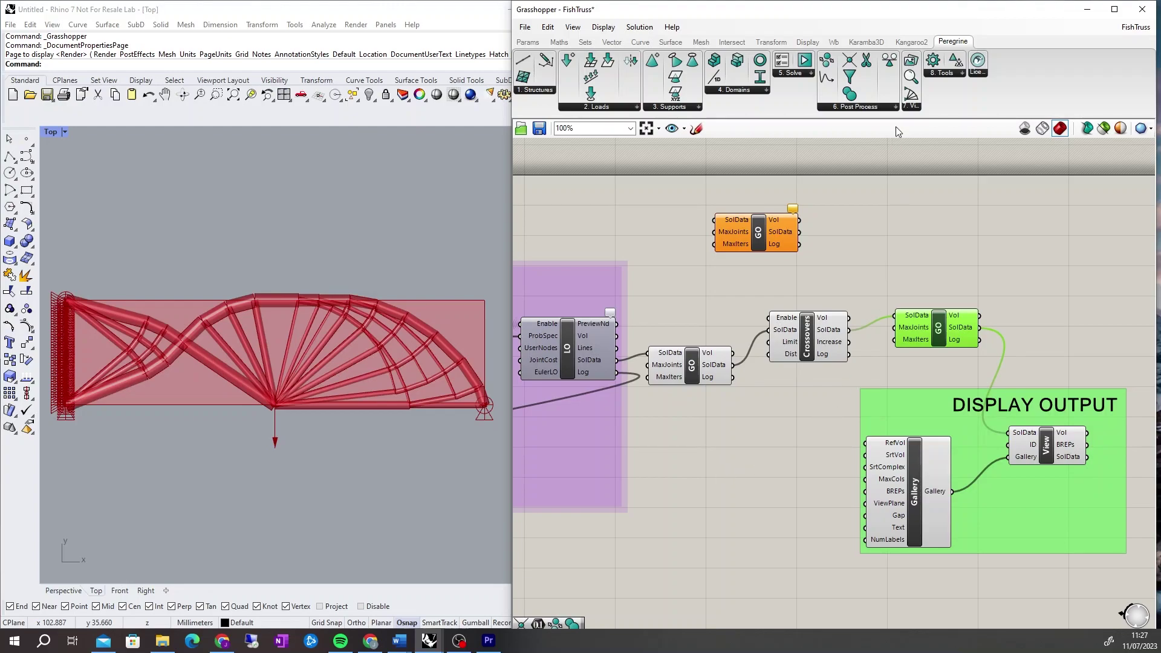
# - Add a Merge Joints component after the second connected GO and feed it that GO's SolData
pyautogui.click(895, 108)
pyautogui.moveTo(861, 199); pyautogui.dragTo(1043, 313)
pyautogui.moveTo(941, 322); pyautogui.dragTo(916, 322)
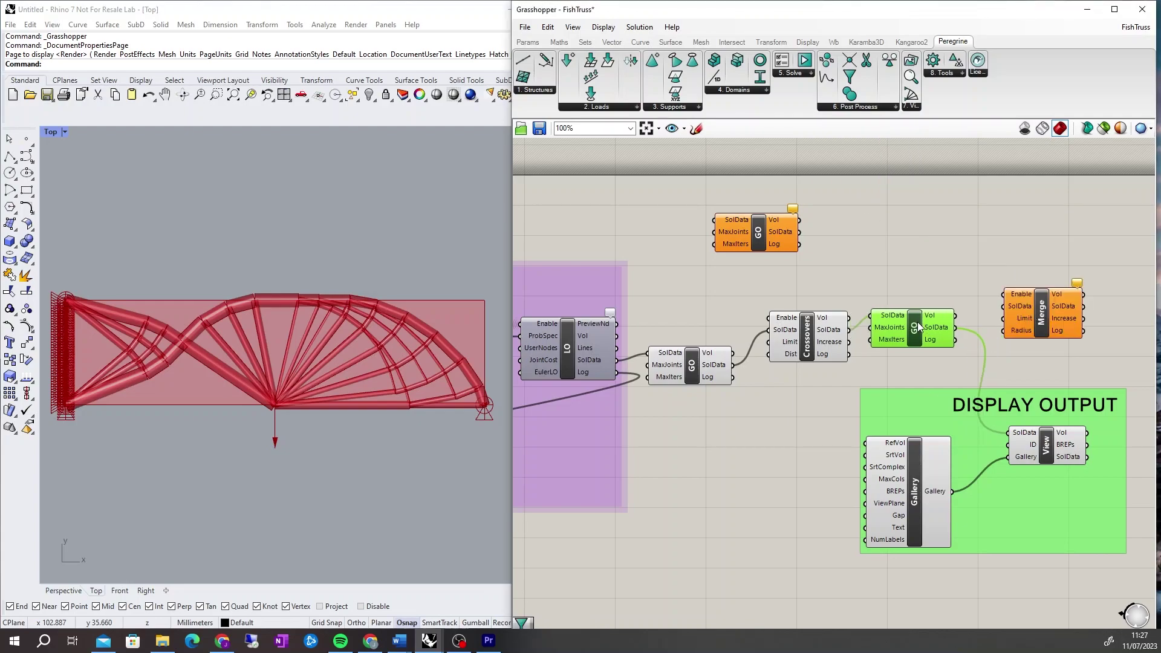
pyautogui.moveTo(1041, 321); pyautogui.dragTo(993, 309)
# - Set the Merge component's Radius to 3 and inspect the merge circles around the truss joints
pyautogui.rightClick(998, 334)
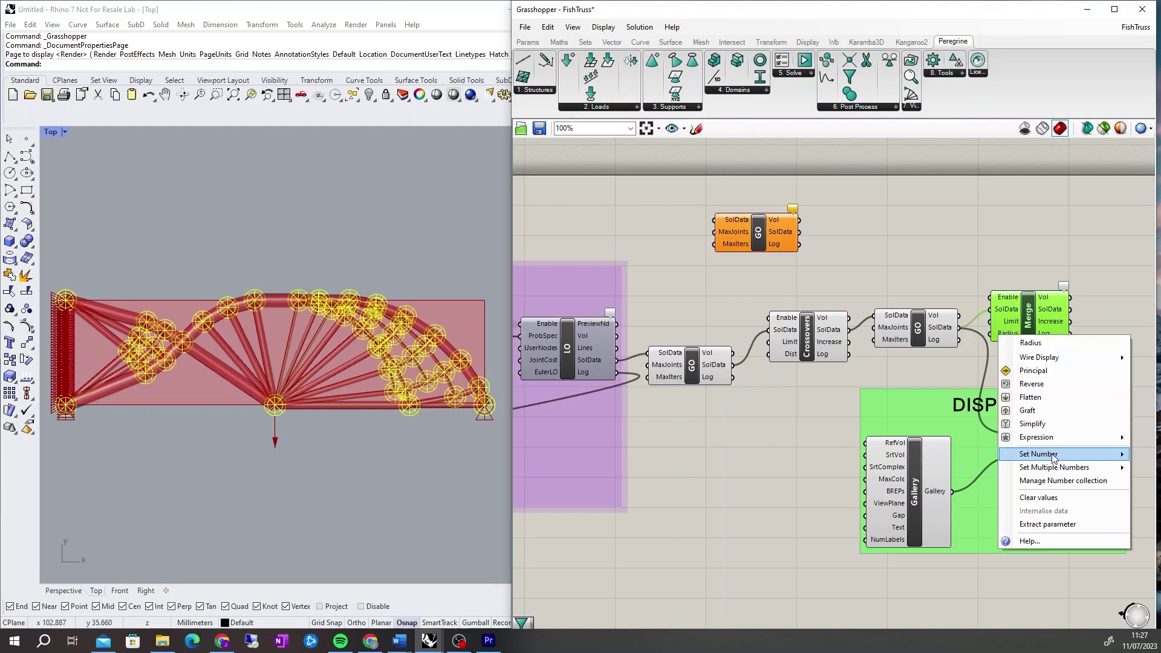
pyautogui.moveTo(1037, 455)
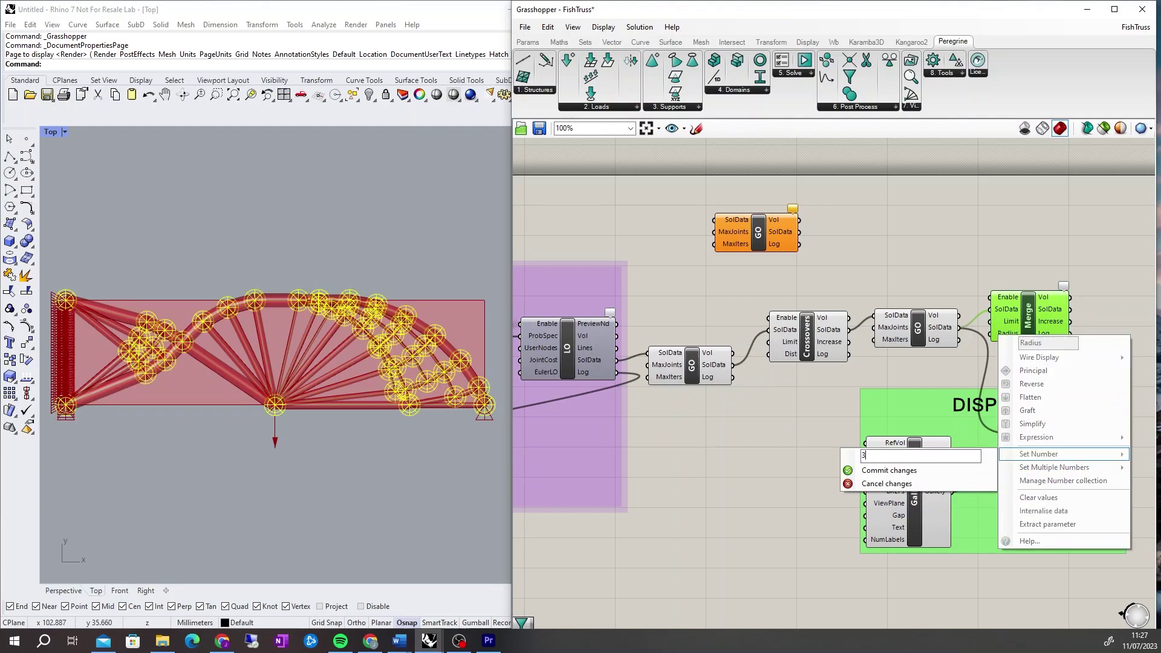
pyautogui.write('3')
pyautogui.press('Return')
pyautogui.scroll(2, 390, 373)
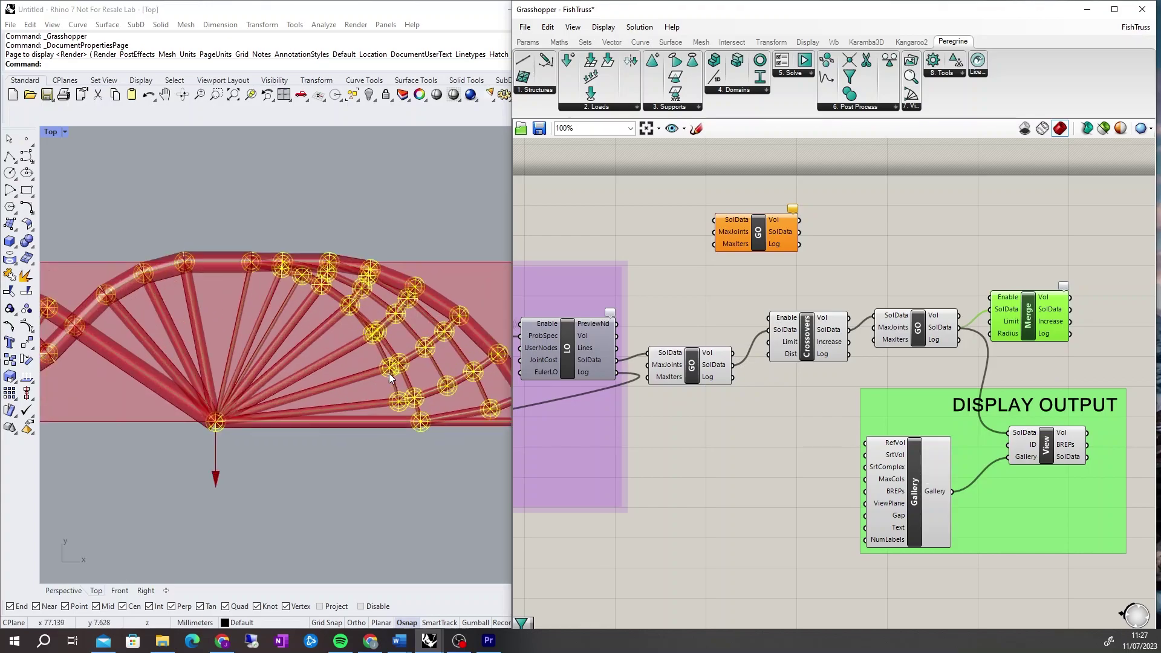
pyautogui.scroll(4, 389, 372)
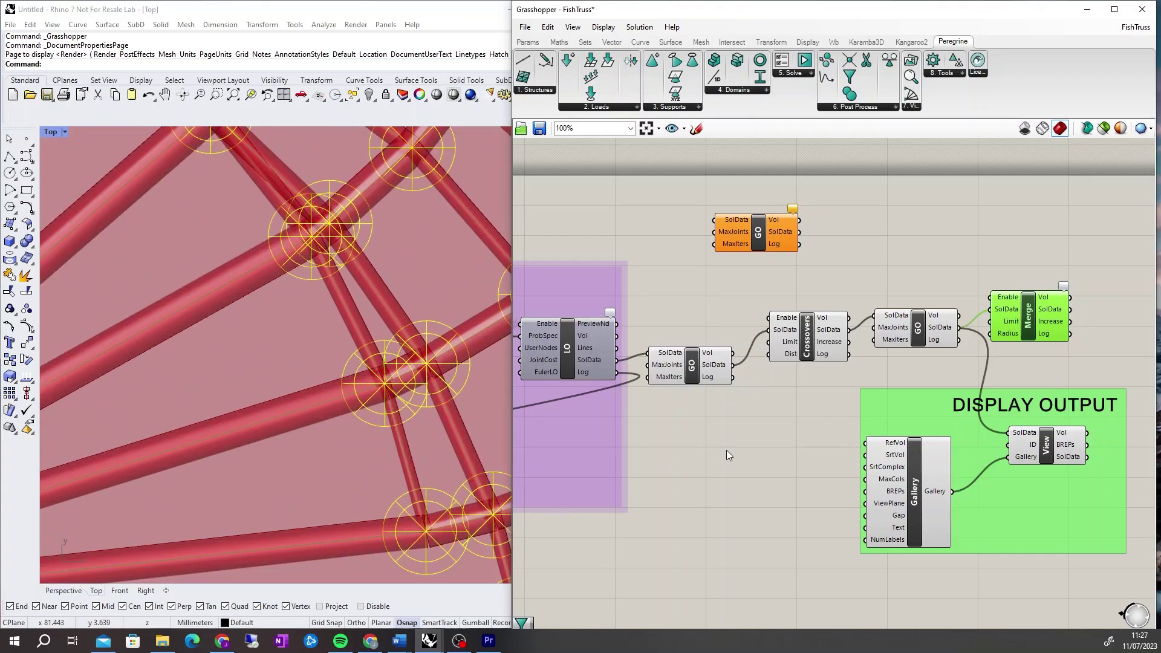
pyautogui.scroll(-5, 293, 355)
pyautogui.moveTo(254, 358); pyautogui.dragTo(321, 377, button='right')
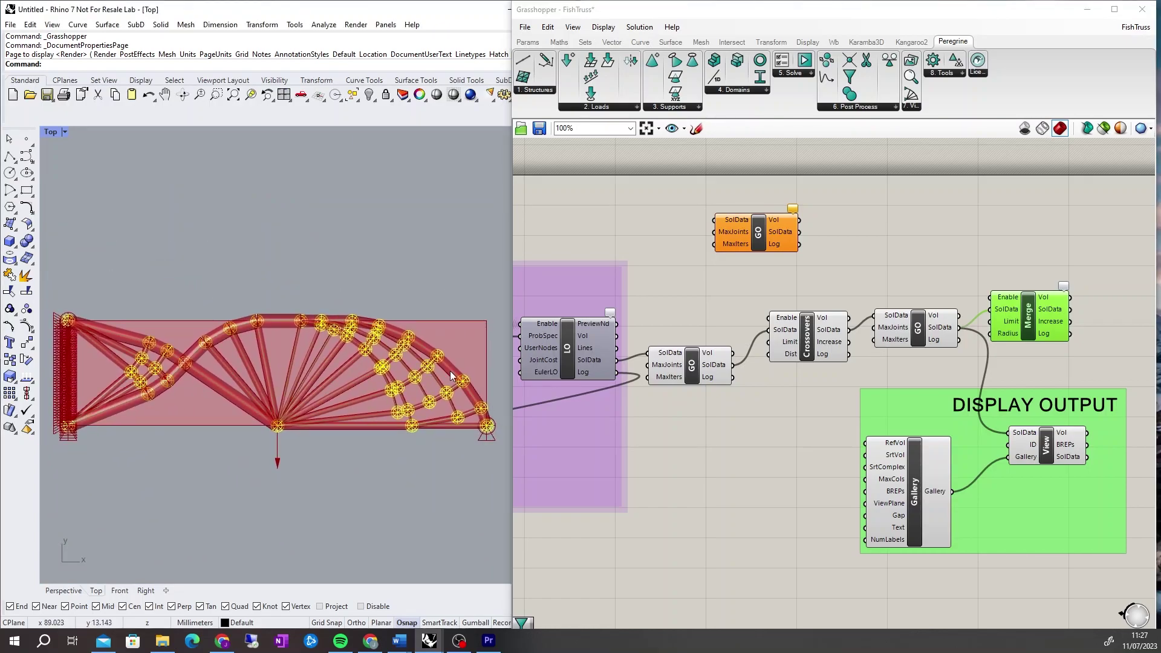
# - Set the Merge component's Enable to True and route its SolData to View
pyautogui.rightClick(1010, 297)
pyautogui.moveTo(1035, 416)
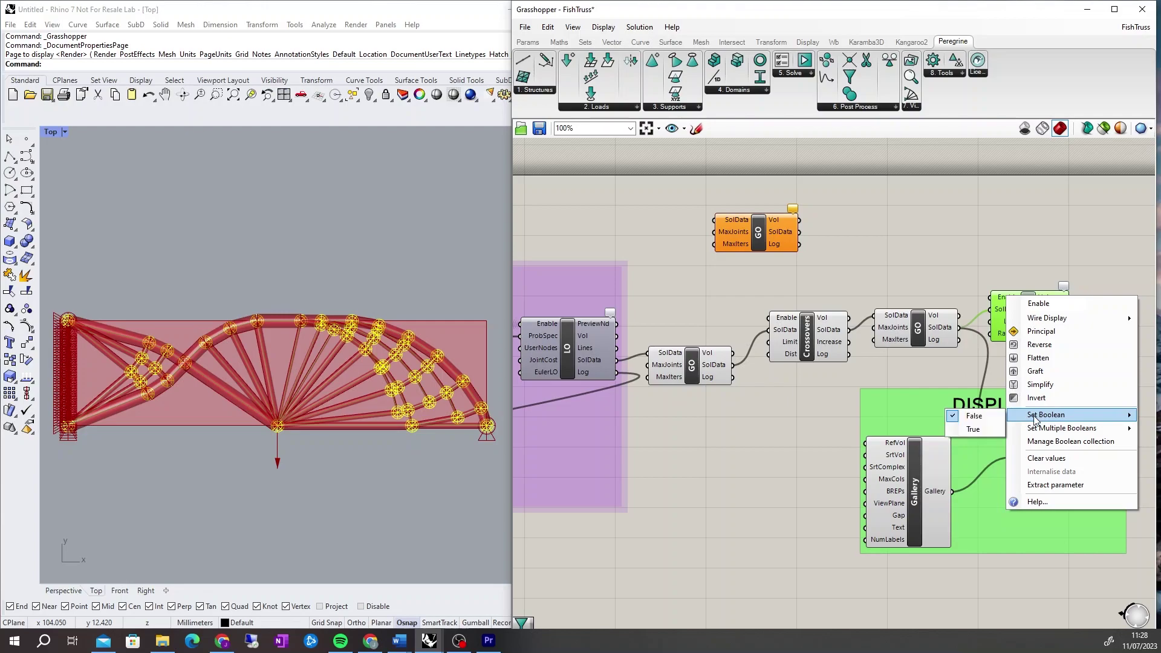
pyautogui.click(973, 429)
pyautogui.moveTo(1070, 310); pyautogui.dragTo(1009, 432)
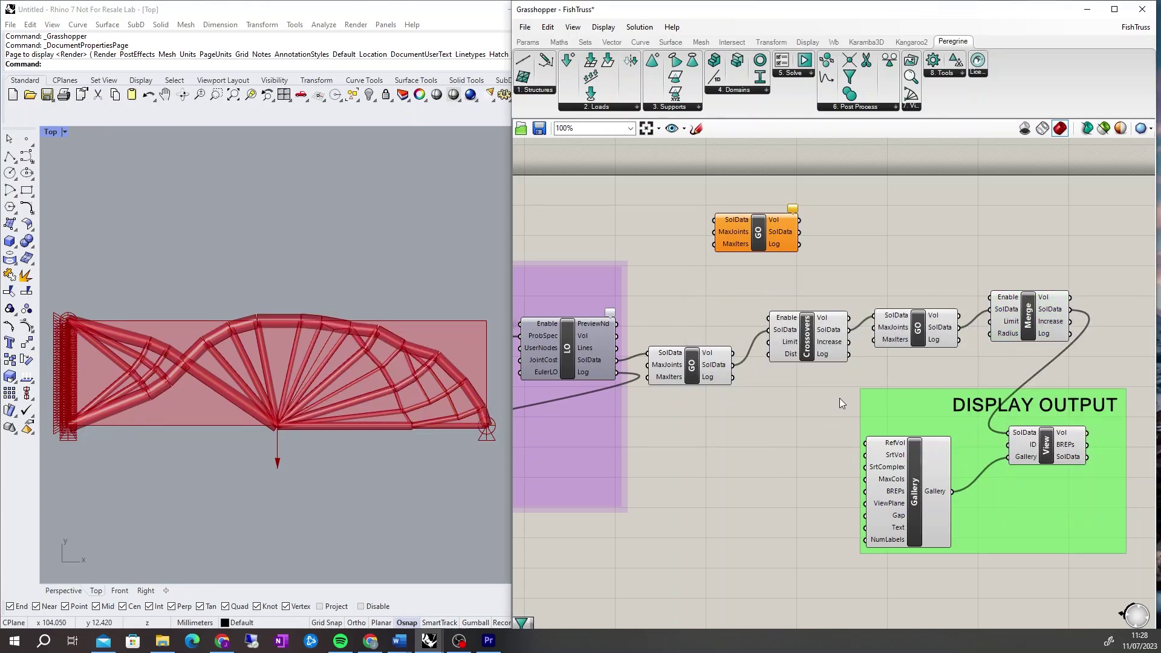
# - Place a copy of the spare GO after Merge, feed it the Merge SolData, and route its SolData to View
pyautogui.click(763, 242)
pyautogui.hotkey('ctrl', 'v')
pyautogui.moveTo(763, 242); pyautogui.dragTo(1118, 324)
pyautogui.moveTo(812, 391); pyautogui.dragTo(699, 377, button='right')
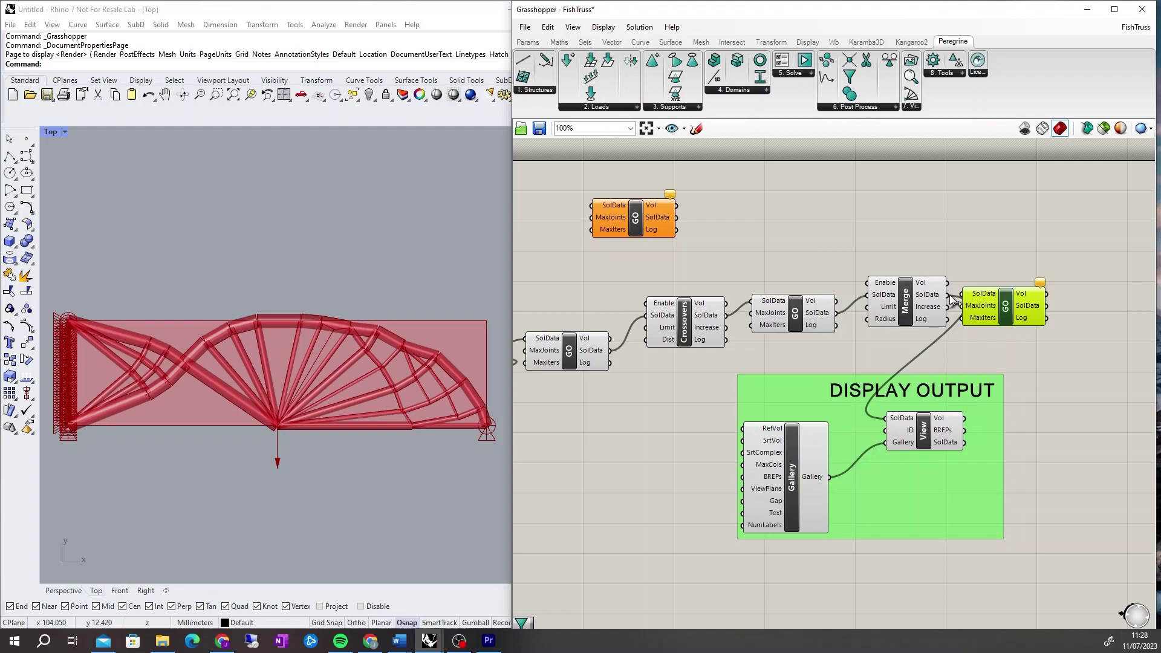
pyautogui.moveTo(1047, 306); pyautogui.dragTo(885, 418)
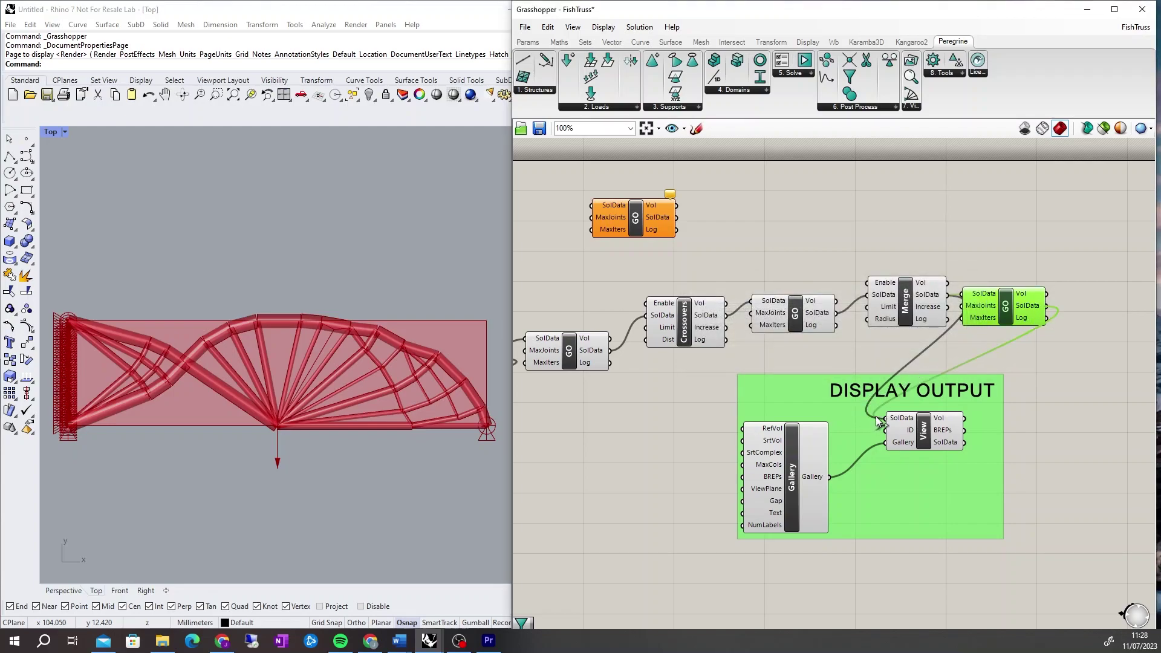
# - Add Merge's SolData to View and its Vol to Gallery's RefVol to compare the trusses before and after optimization
pyautogui.keyDown('shift'); pyautogui.moveTo(947, 295); pyautogui.dragTo(885, 418); pyautogui.keyUp('shift')
pyautogui.moveTo(947, 282); pyautogui.dragTo(753, 438)
pyautogui.scroll(-6, 436, 464)
pyautogui.moveTo(436, 464); pyautogui.dragTo(224, 464, button='right')
pyautogui.moveTo(447, 409); pyautogui.dragTo(97, 419, button='right')
pyautogui.scroll(-4, 293, 422)
pyautogui.scroll(2, 282, 456)
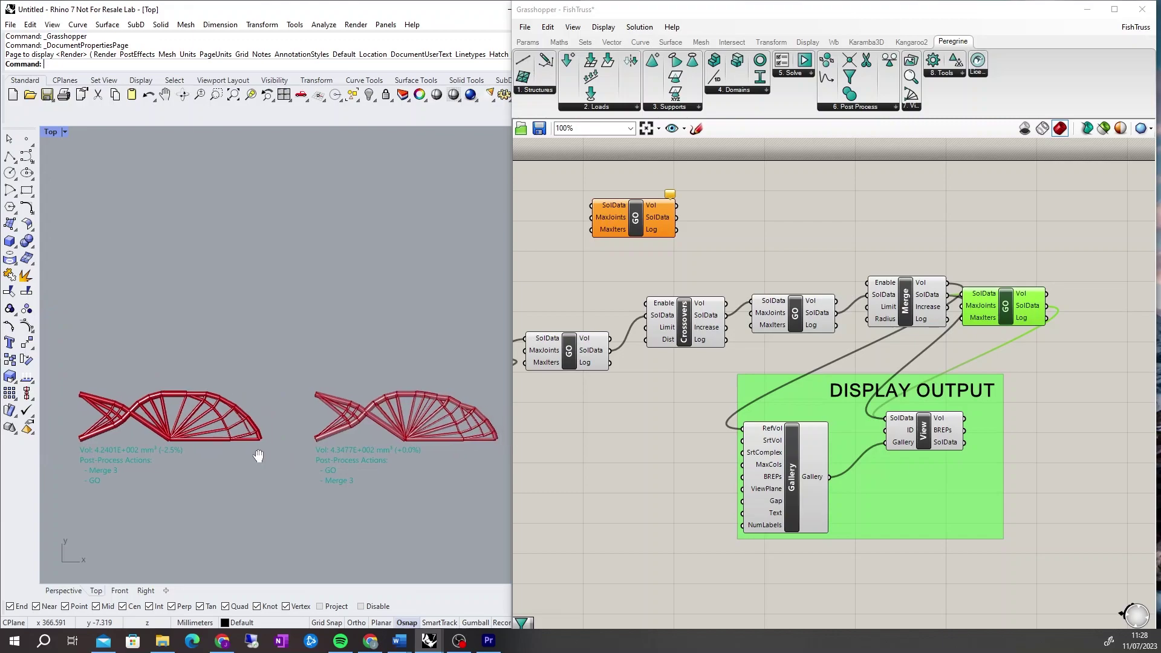
pyautogui.scroll(1, 262, 476)
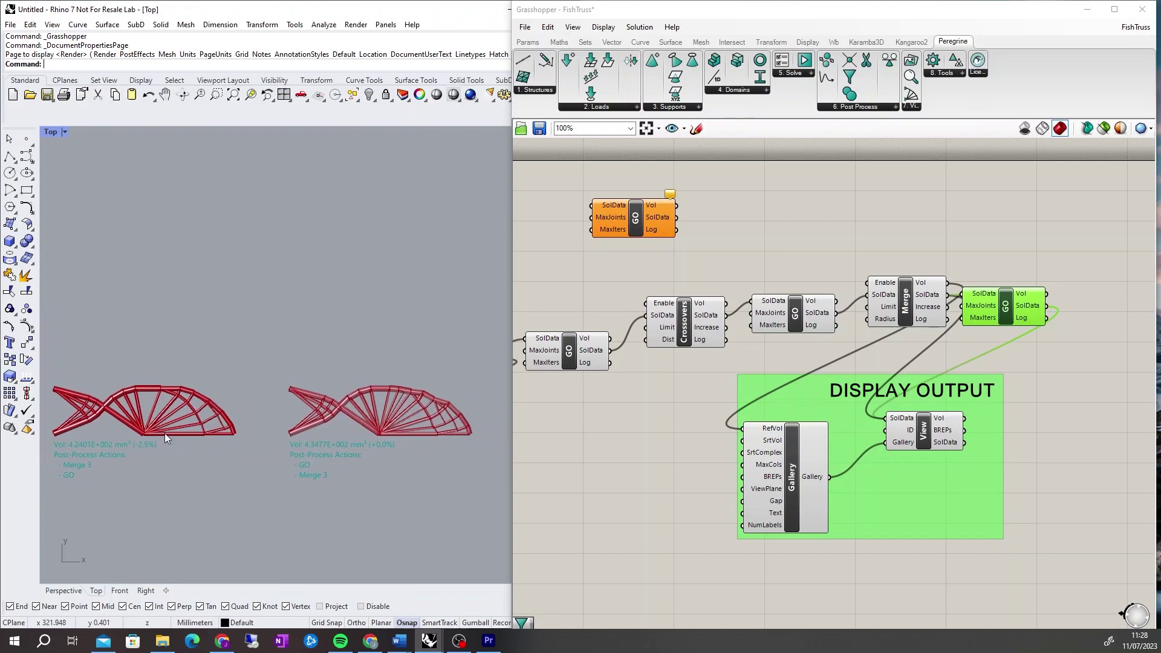
# - Disconnect Merge's Vol from Gallery's RefVol and Merge's SolData from View
pyautogui.keyDown('ctrl'); pyautogui.moveTo(947, 283); pyautogui.dragTo(740, 429); pyautogui.keyUp('ctrl')
pyautogui.keyDown('ctrl'); pyautogui.moveTo(948, 295); pyautogui.dragTo(885, 419); pyautogui.keyUp('ctrl')
# - Move the DISPLAY OUTPUT group farther along the canvas to make room for more components, and bring the truss back into view
pyautogui.moveTo(1063, 414); pyautogui.dragTo(905, 418, button='right')
pyautogui.moveTo(789, 509); pyautogui.dragTo(1064, 509)
pyautogui.moveTo(752, 463); pyautogui.dragTo(770, 462, button='right')
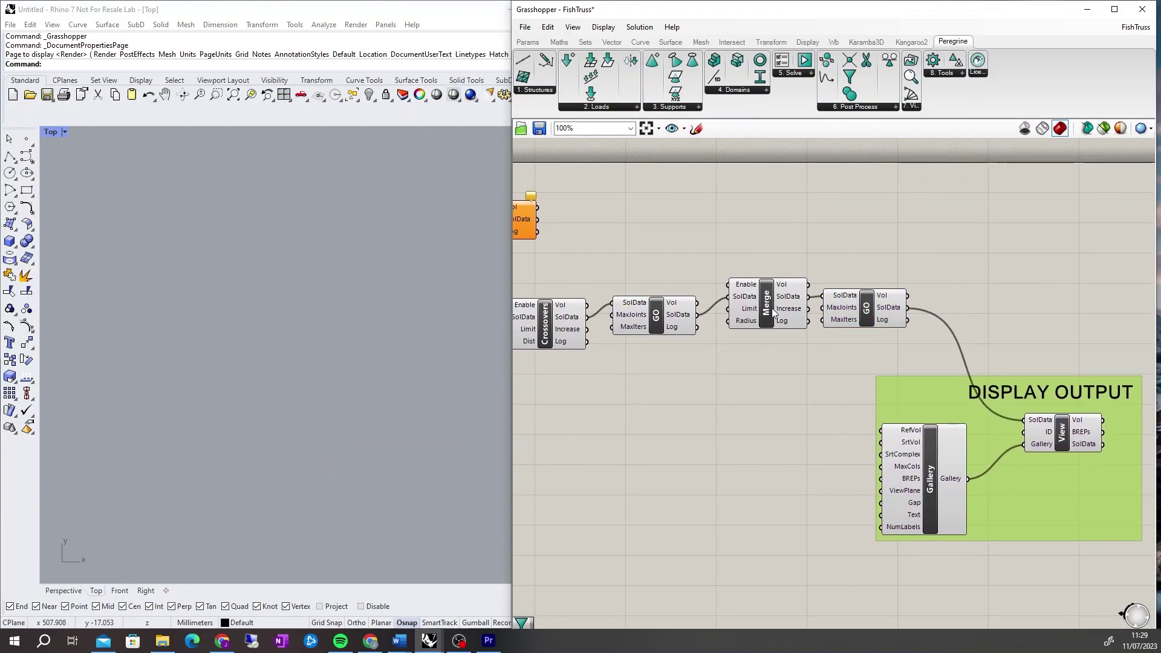
pyautogui.moveTo(176, 361); pyautogui.dragTo(380, 354, button='right')
pyautogui.scroll(7, 158, 392)
pyautogui.scroll(5, 158, 392)
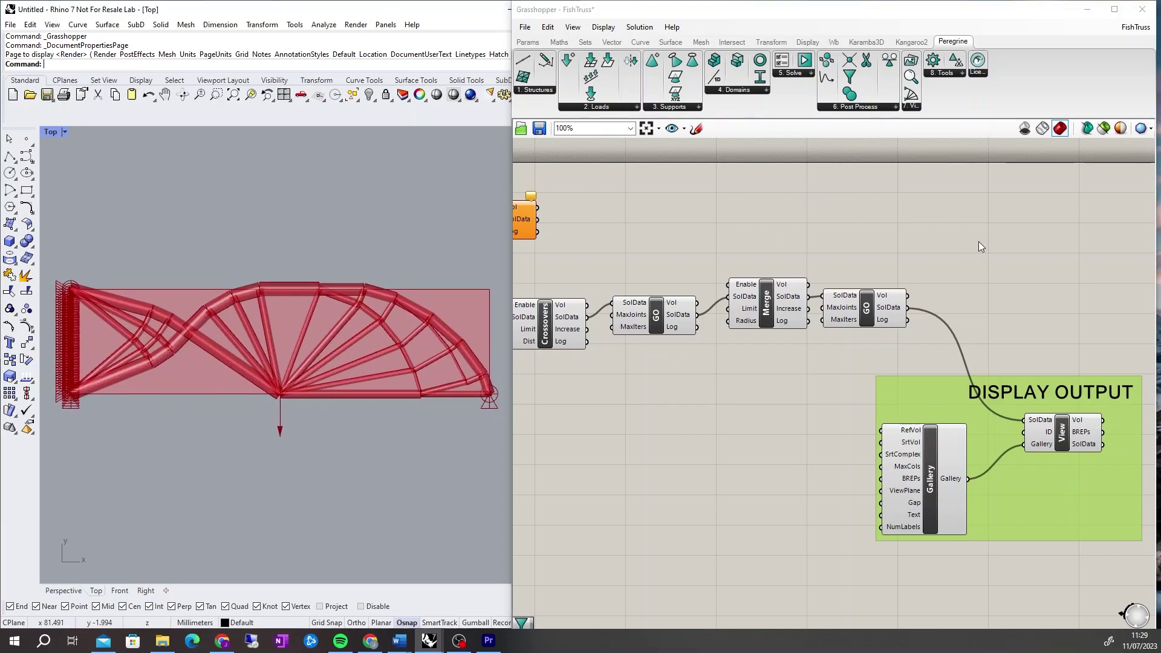
# - Add a Filter component after the GO that follows Merge and feed it that GO's SolData
pyautogui.click(896, 106)
pyautogui.moveTo(837, 179); pyautogui.dragTo(981, 291)
pyautogui.moveTo(907, 307); pyautogui.dragTo(938, 285)
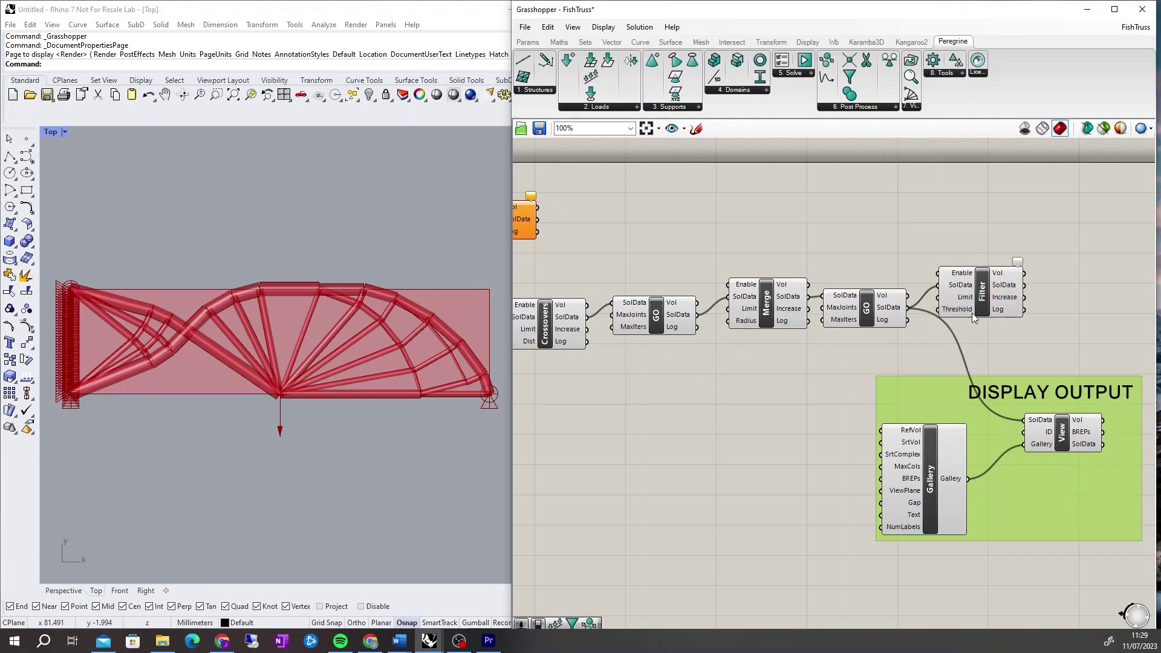
# - Set the Filter's Threshold to 10 and Enable to True, and preview which truss members it removes
pyautogui.rightClick(962, 310)
pyautogui.moveTo(1009, 431)
pyautogui.click(928, 430)
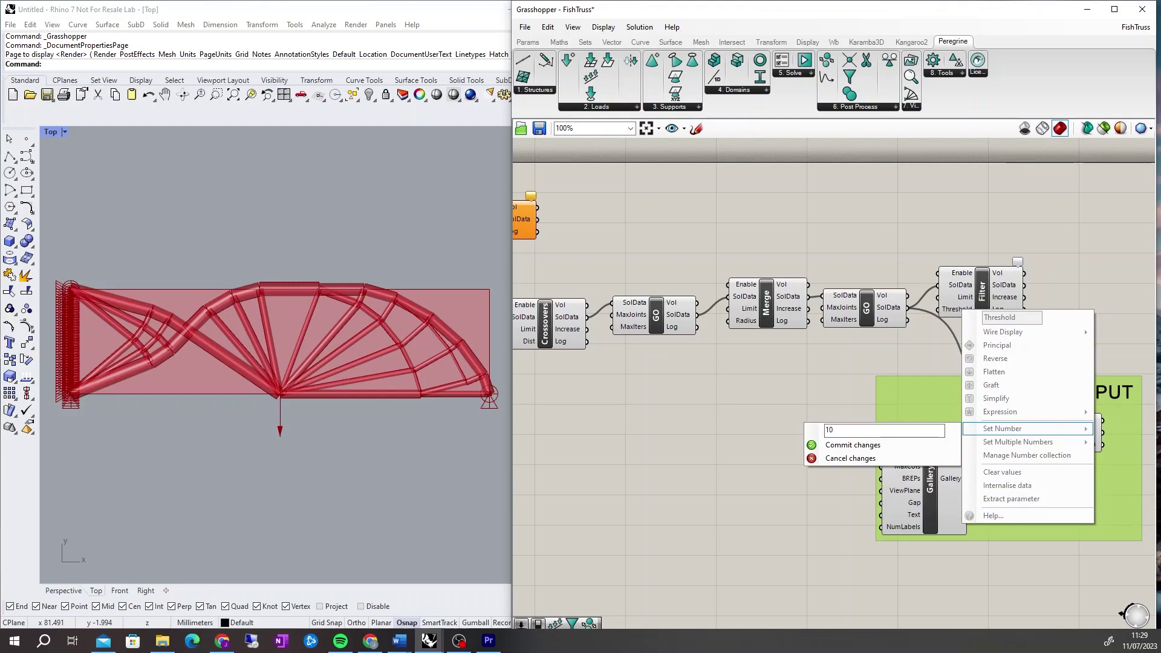
pyautogui.click(875, 446)
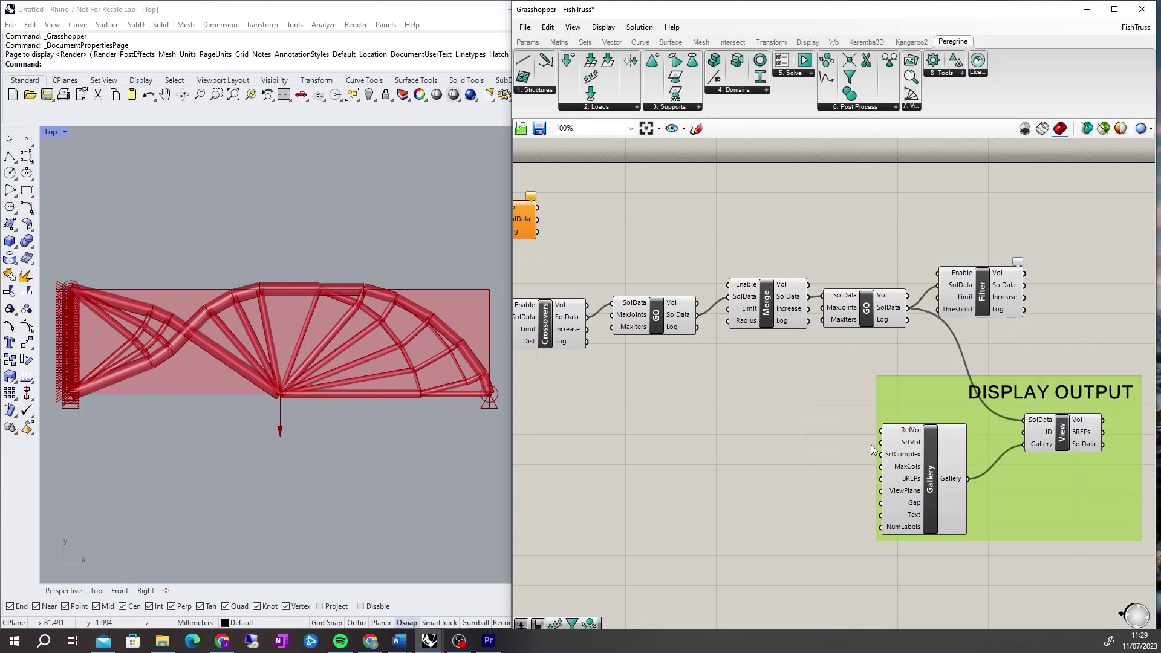
pyautogui.rightClick(958, 275)
pyautogui.moveTo(1028, 390)
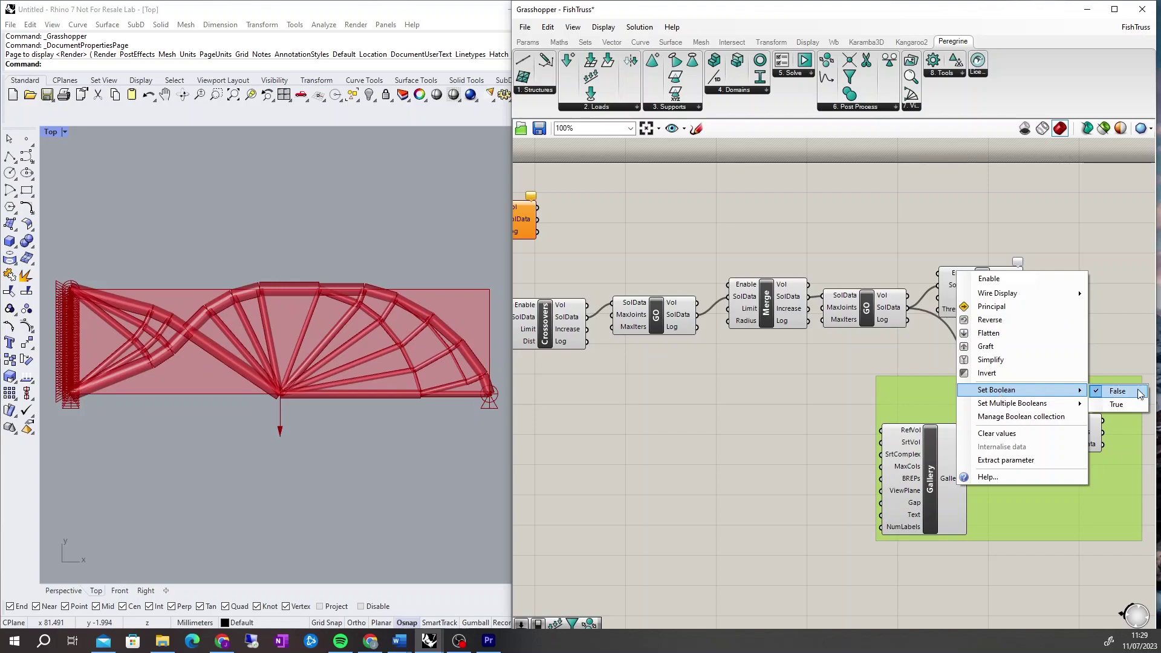
pyautogui.click(1124, 405)
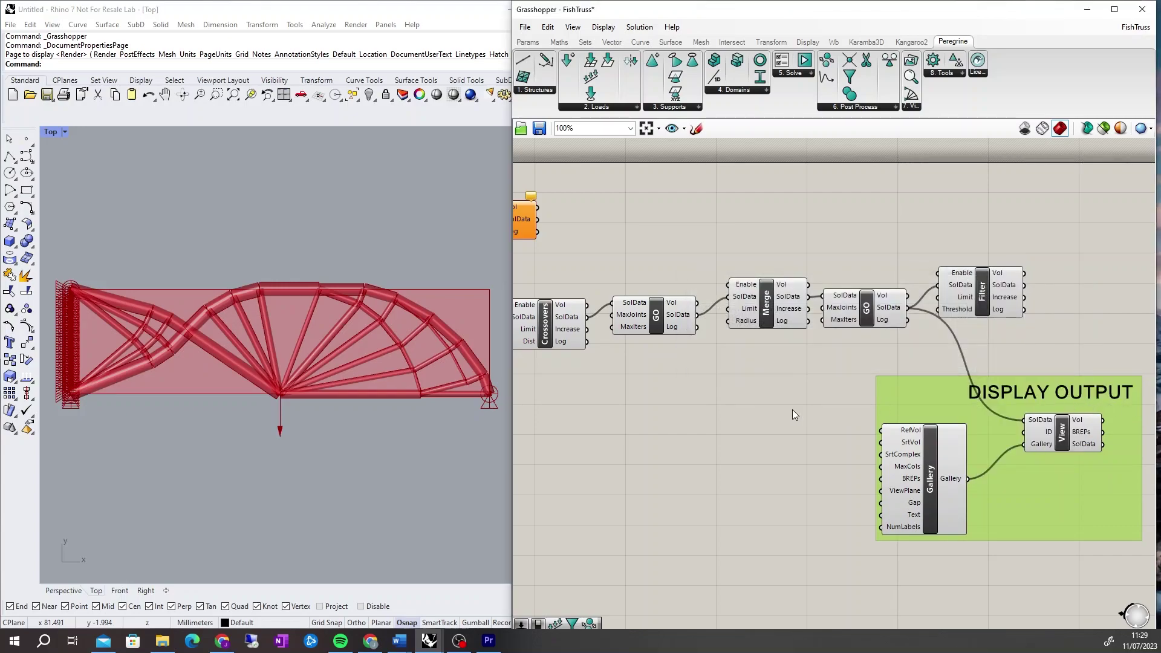
pyautogui.click(990, 289)
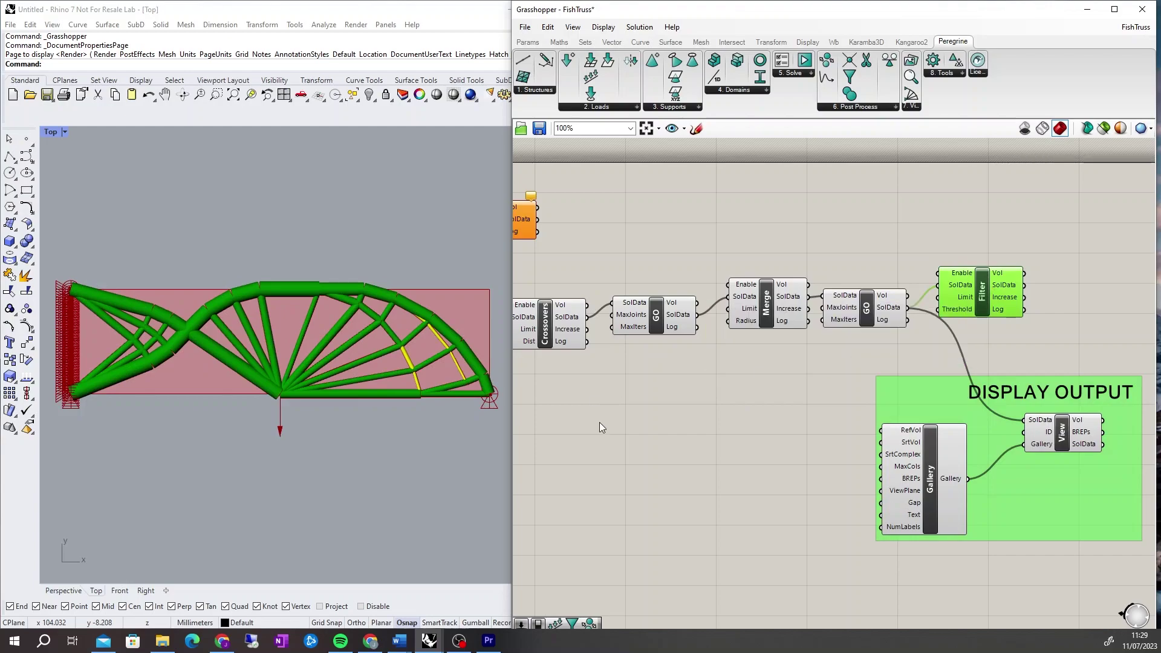
# - Place a GO component after the Filter, feed it the Filter's SolData, and route its SolData to View
pyautogui.click(521, 226)
pyautogui.moveTo(521, 226); pyautogui.dragTo(1074, 297)
pyautogui.moveTo(989, 287); pyautogui.dragTo(1012, 286)
pyautogui.keyDown('shift'); pyautogui.moveTo(1095, 297); pyautogui.dragTo(997, 422); pyautogui.keyUp('shift')
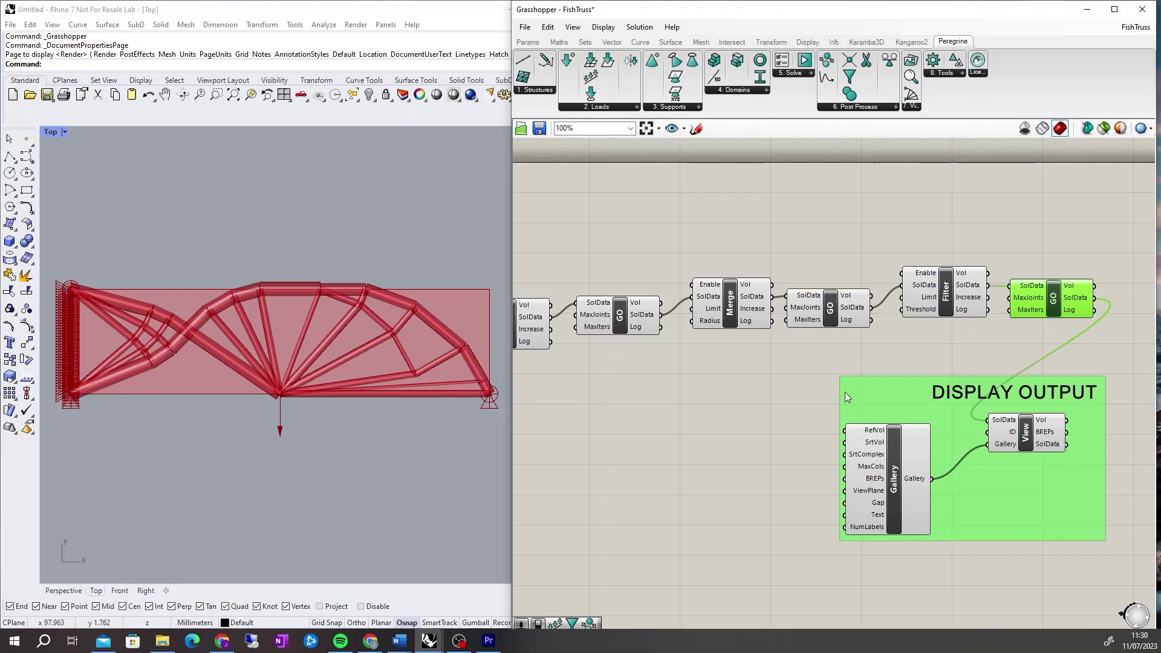
# - Add a second Filter component after the last GO, feed it that GO's SolData, and set its Enable to True
pyautogui.moveTo(844, 392); pyautogui.dragTo(723, 396, button='right')
pyautogui.click(893, 107)
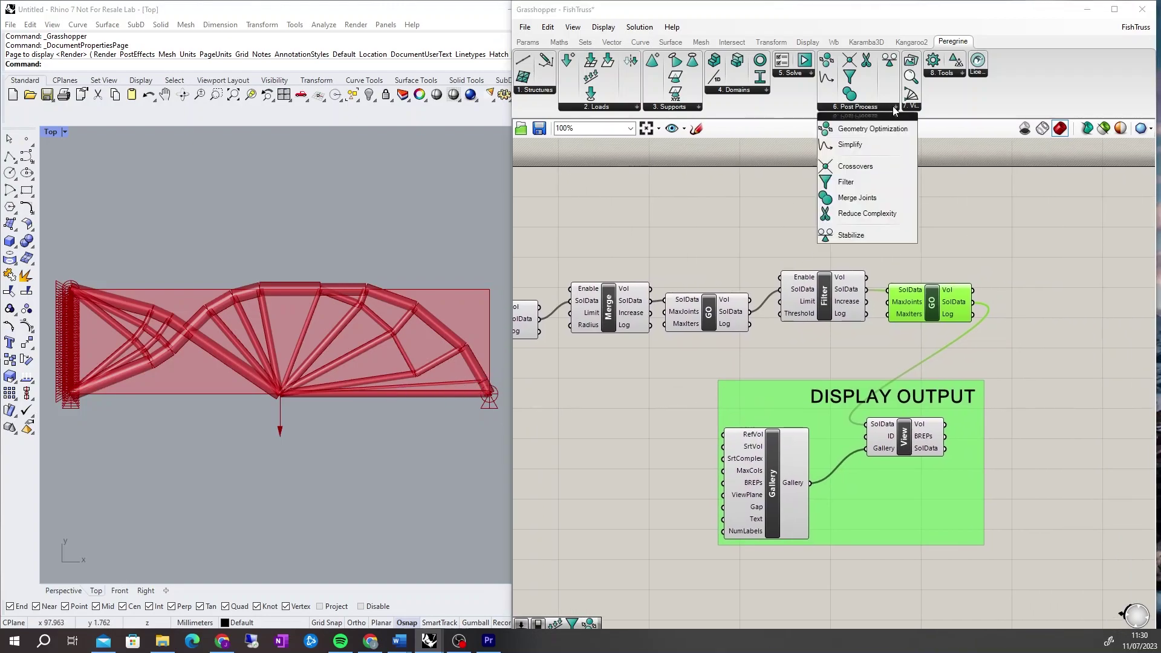
pyautogui.click(854, 183)
pyautogui.click(1040, 299)
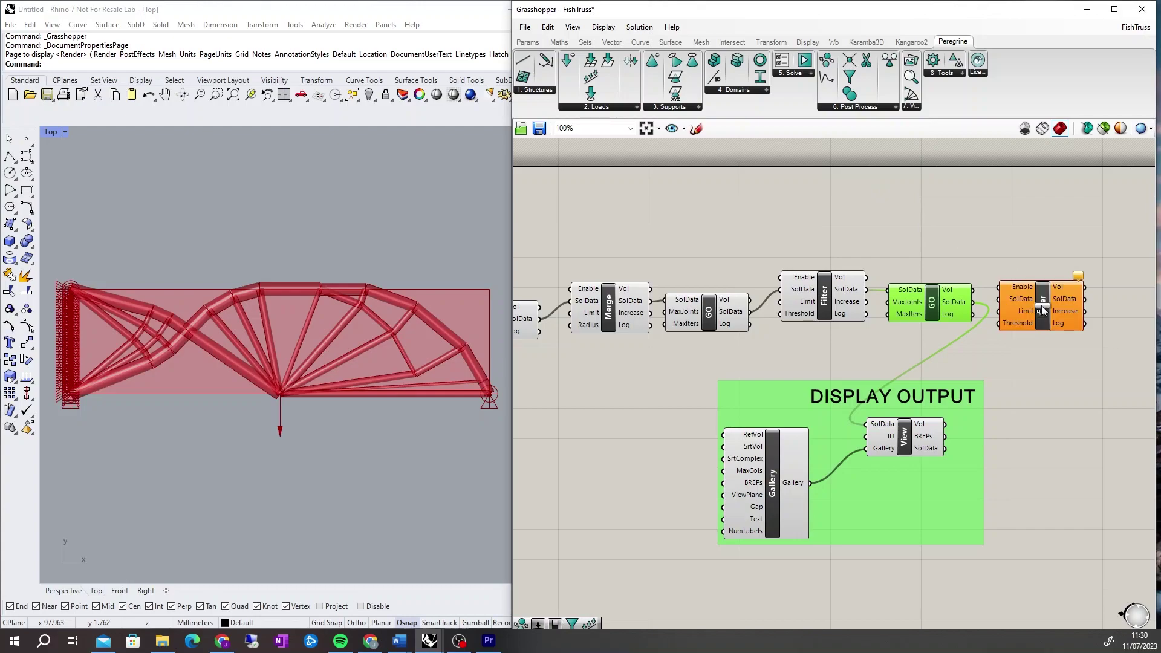
pyautogui.moveTo(973, 302); pyautogui.dragTo(1000, 308)
pyautogui.rightClick(1019, 287)
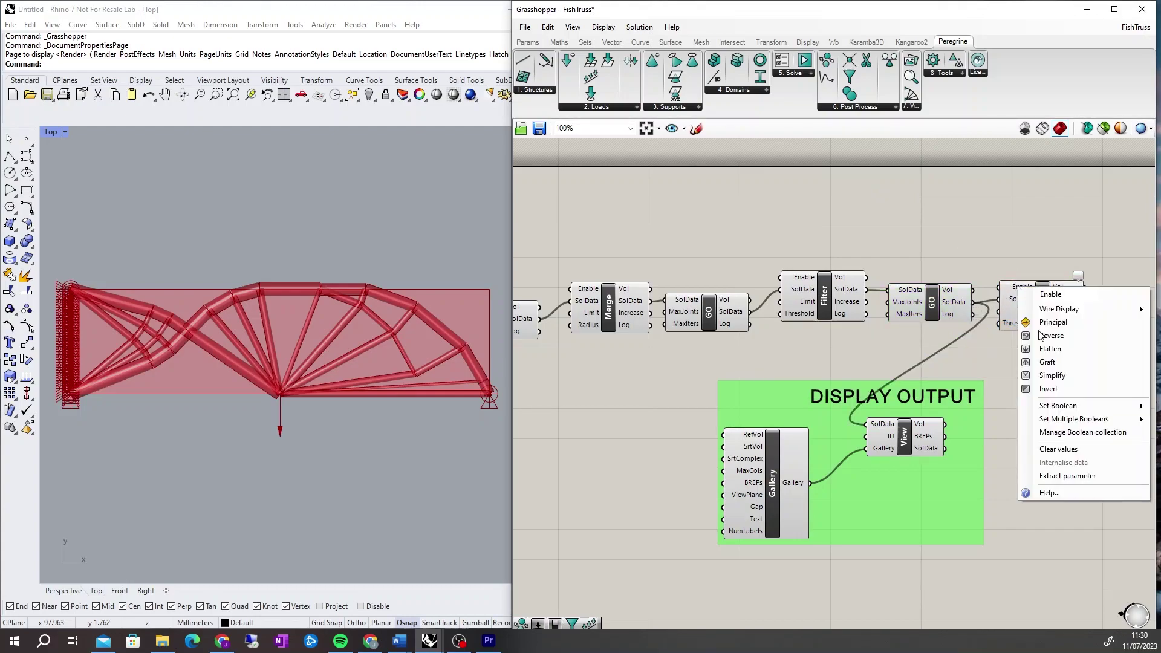
pyautogui.moveTo(1044, 409)
pyautogui.click(986, 420)
# - Place a GO fed by the new Filter's SolData and route it to View, shifting the DISPLAY OUTPUT group farther along
pyautogui.click(931, 303)
pyautogui.scroll(-3, 906, 197)
pyautogui.moveTo(596, 217); pyautogui.dragTo(673, 228, button='right')
pyautogui.moveTo(634, 227); pyautogui.dragTo(890, 284)
pyautogui.scroll(-2, 734, 309)
pyautogui.scroll(-1, 734, 308)
pyautogui.scroll(6, 1006, 274)
pyautogui.moveTo(724, 502); pyautogui.dragTo(970, 504)
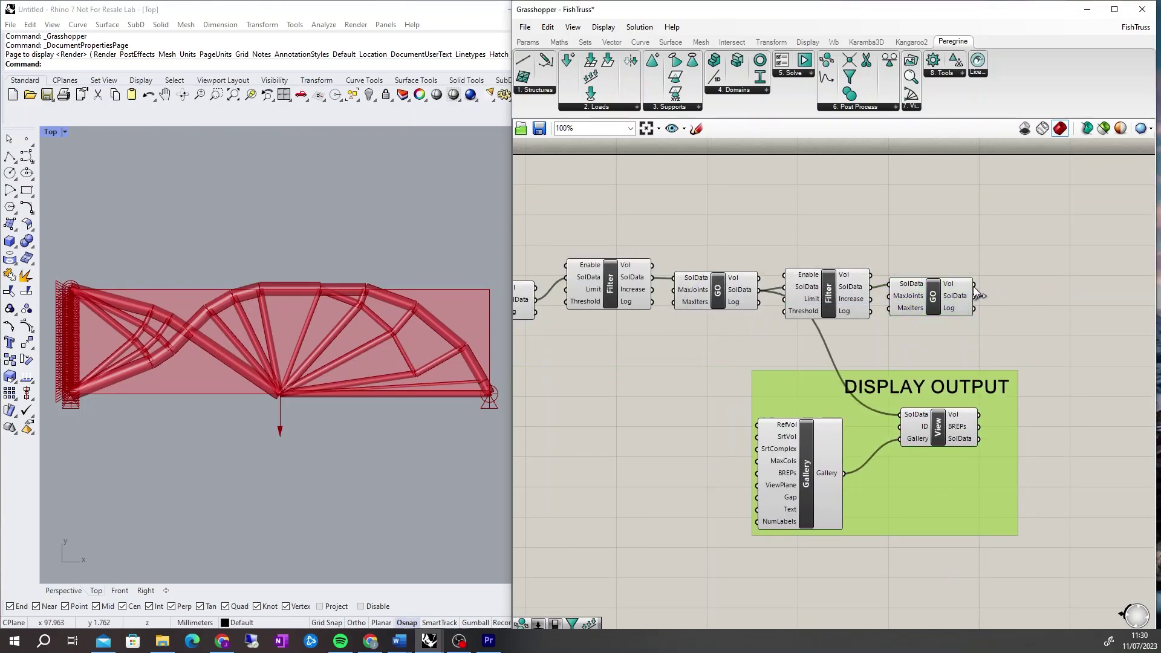
pyautogui.moveTo(975, 297); pyautogui.dragTo(900, 415)
# - Preview the new GO's result and which truss members the second Filter removes
pyautogui.click(943, 292)
pyautogui.click(831, 296)
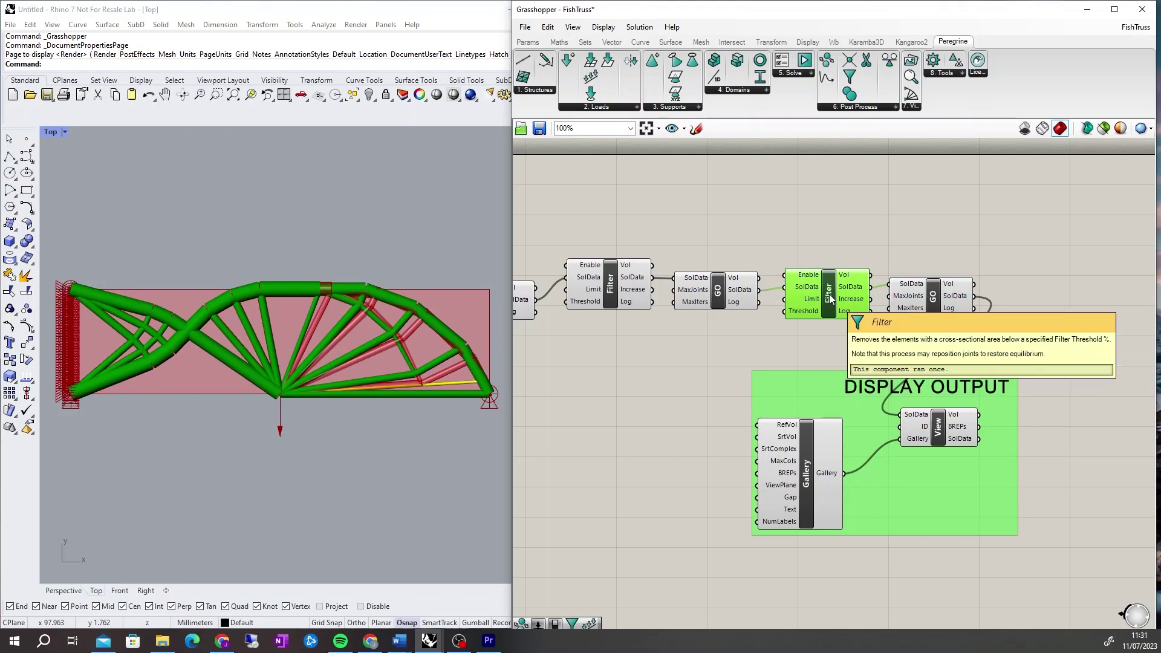
pyautogui.click(786, 342)
# - Connect the LO component's SolData to View as an additional input, and bring both gallery trusses into view for comparison
pyautogui.scroll(-5, 785, 345)
pyautogui.moveTo(559, 367); pyautogui.dragTo(920, 390, button='right')
pyautogui.scroll(5, 889, 381)
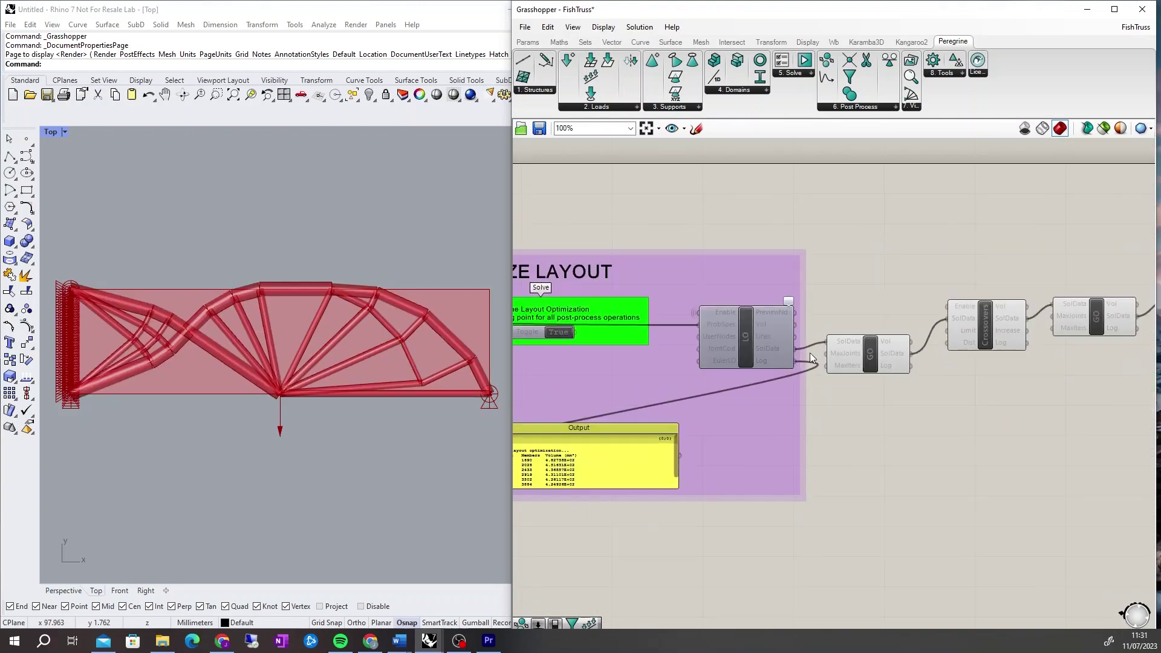
pyautogui.scroll(1, 797, 352)
pyautogui.moveTo(796, 350); pyautogui.dragTo(884, 418)
pyautogui.scroll(-9, 593, 384)
pyautogui.scroll(8, 886, 404)
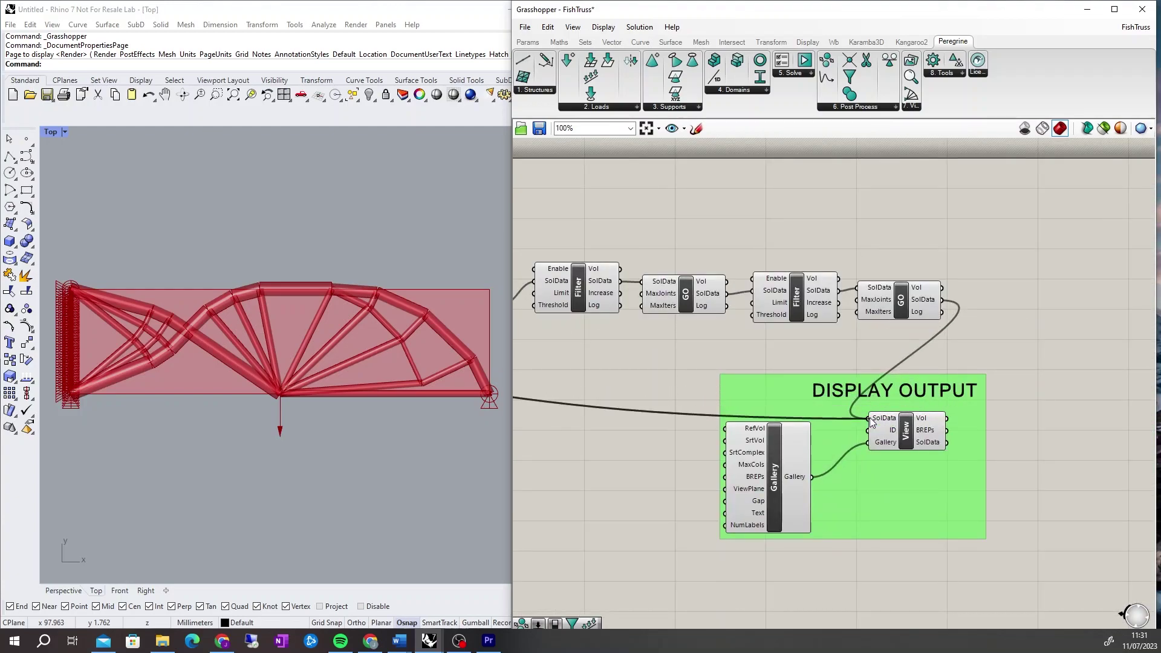
pyautogui.scroll(-6, 294, 382)
pyautogui.moveTo(295, 382); pyautogui.dragTo(179, 387, button='right')
pyautogui.scroll(10, 401, 368)
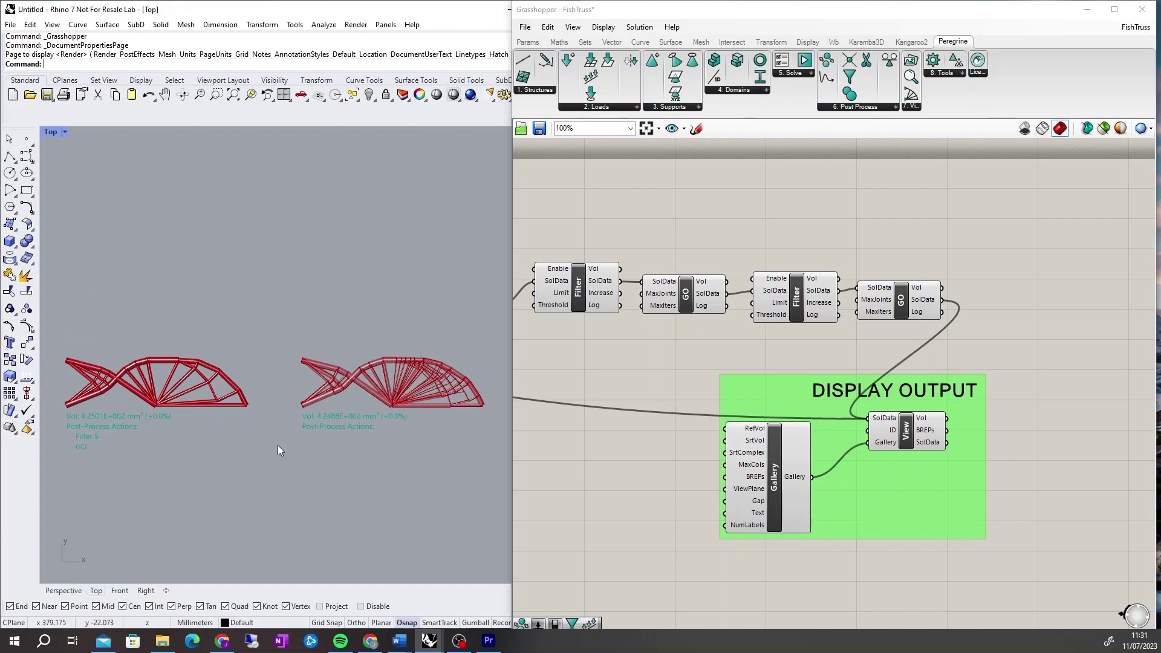
# - Add a Stabilize component after the last GO and set its LoadFactor to 3
pyautogui.click(895, 105)
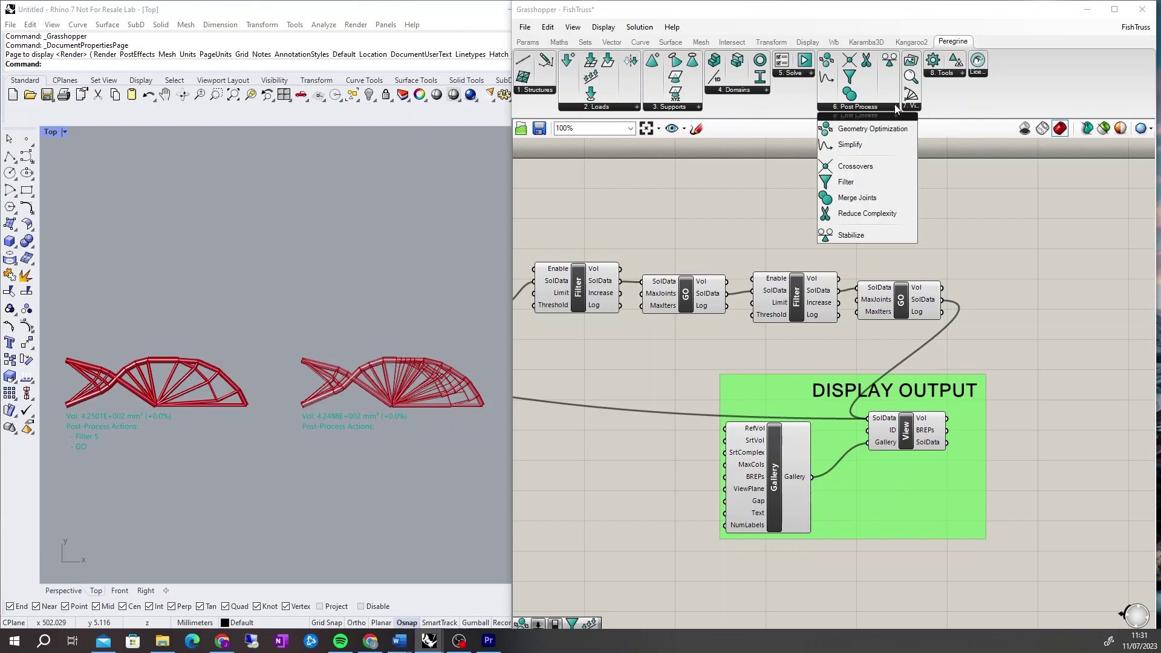
pyautogui.click(863, 234)
pyautogui.click(1025, 302)
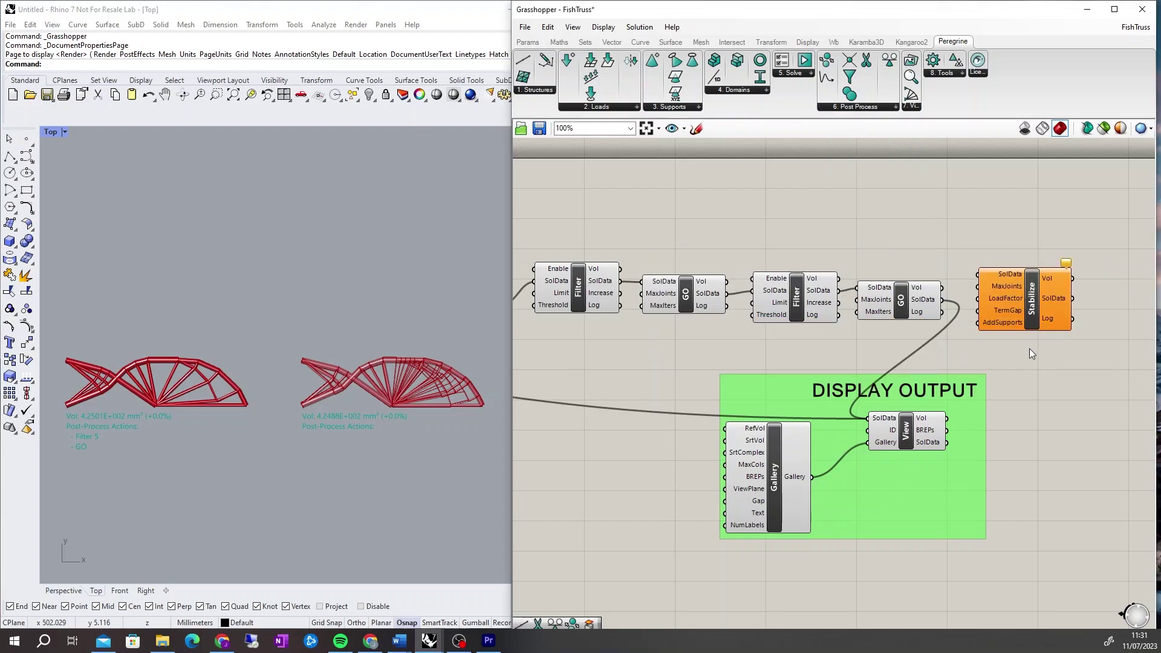
pyautogui.rightClick(1007, 301)
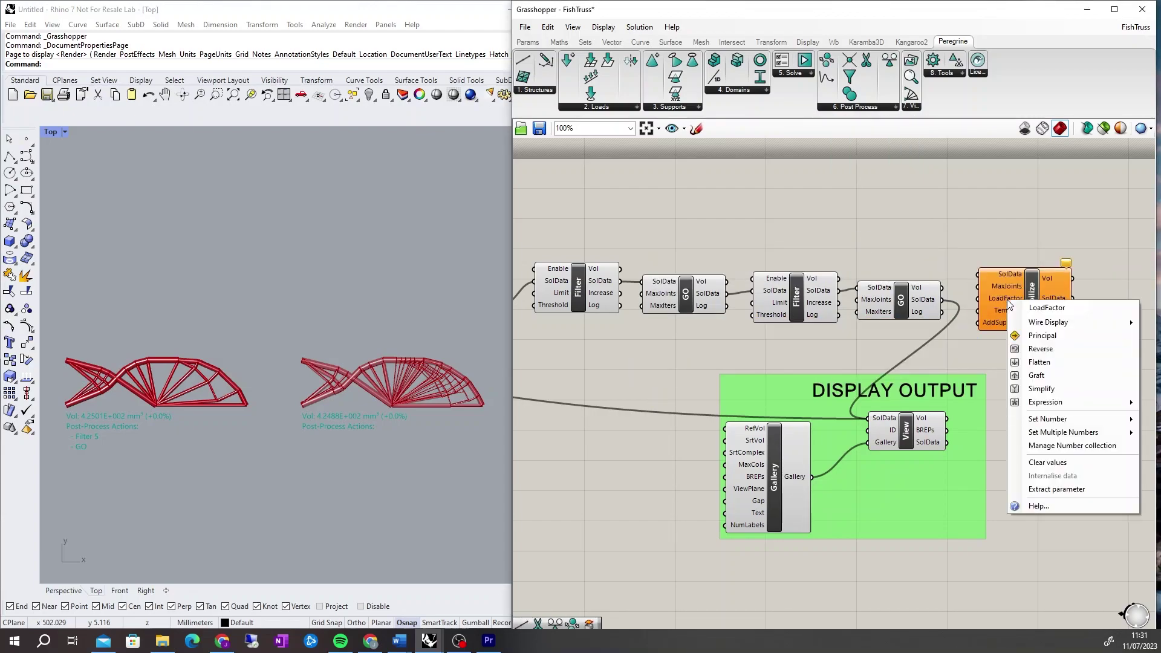
pyautogui.moveTo(1028, 421)
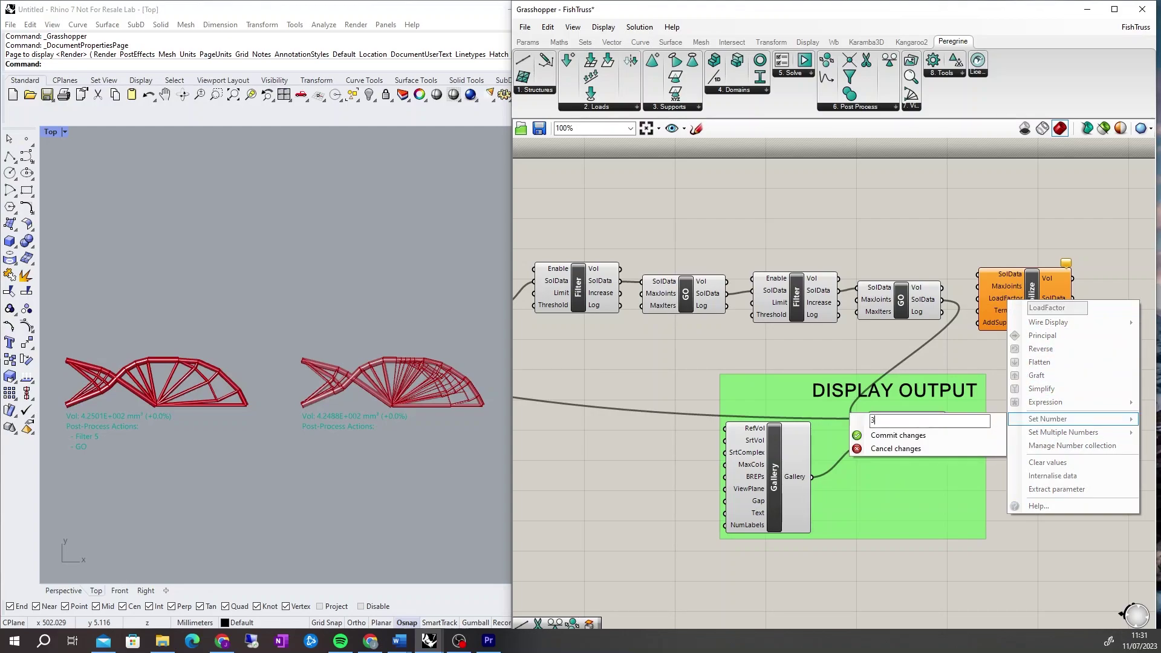
pyautogui.write('3')
pyautogui.click(898, 435)
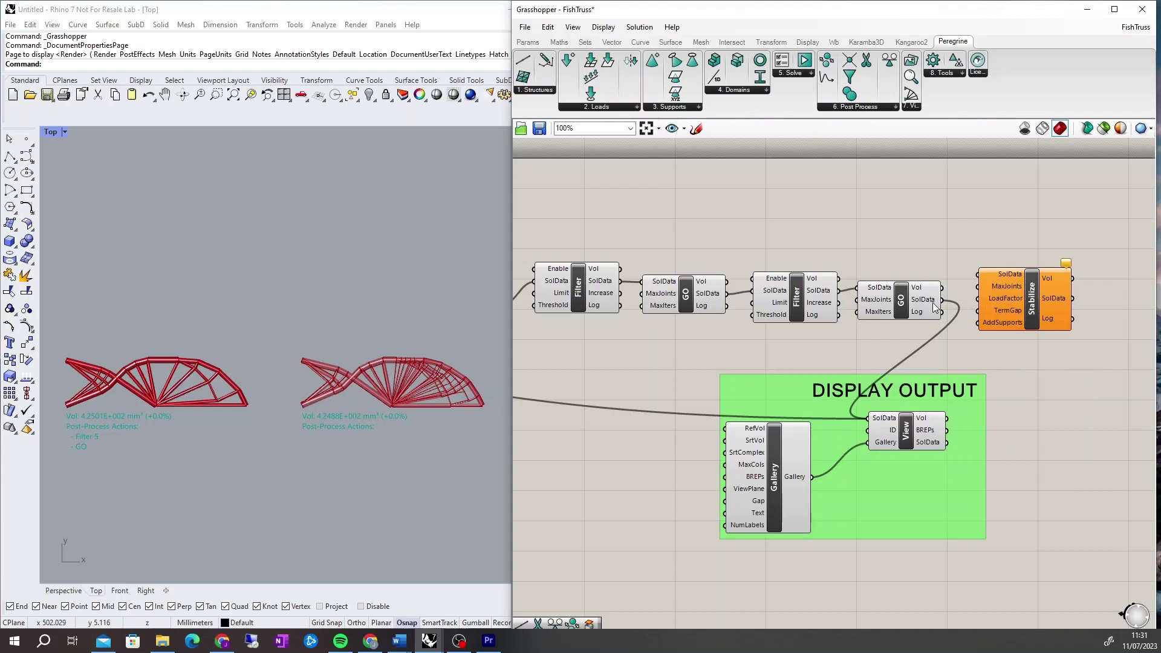
# - Feed the last GO's SolData into Stabilize, and replace that GO's connection to View with Stabilize's SolData
pyautogui.moveTo(942, 300); pyautogui.dragTo(960, 290)
pyautogui.moveTo(977, 281); pyautogui.dragTo(978, 276)
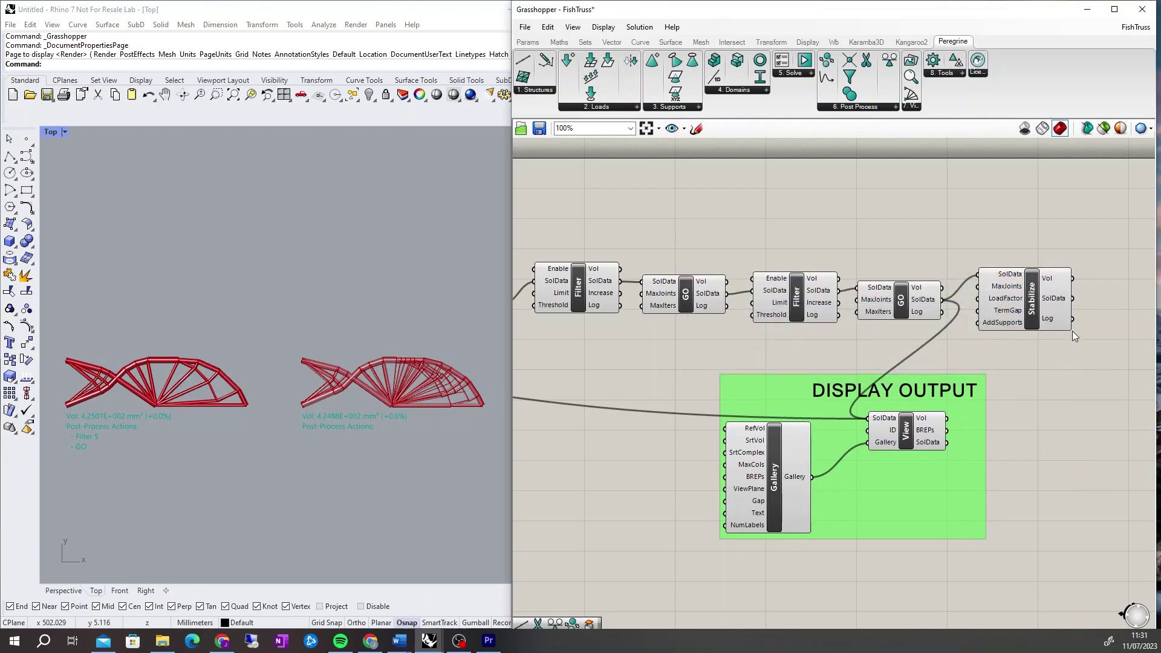
pyautogui.moveTo(1073, 299); pyautogui.dragTo(867, 418)
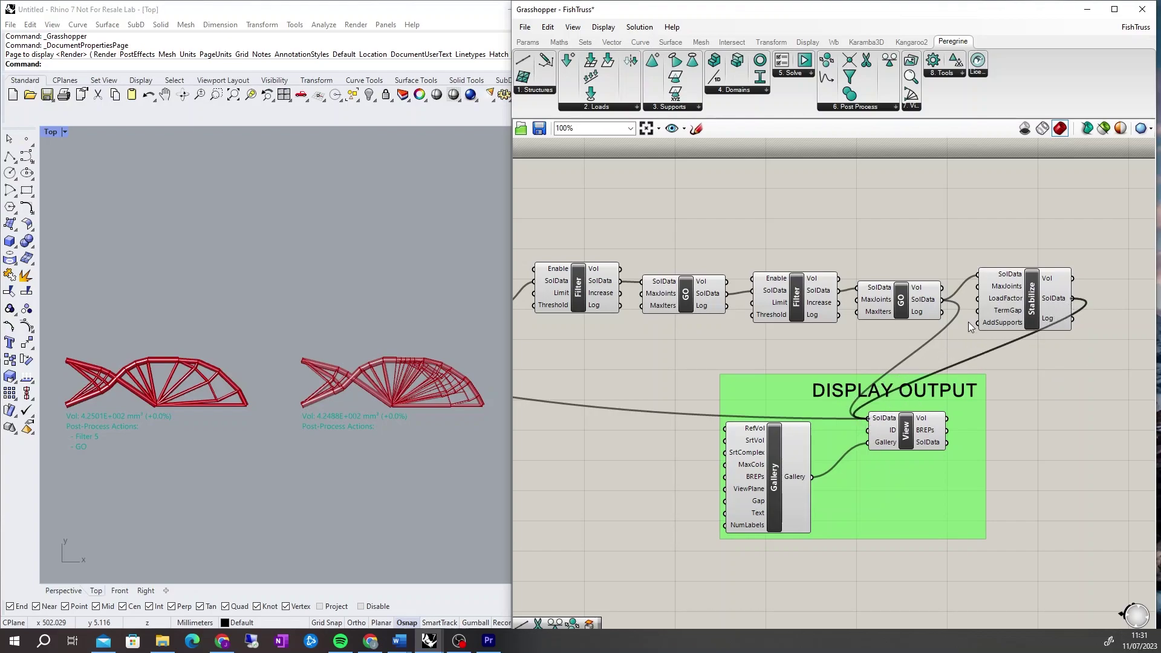
pyautogui.moveTo(942, 299); pyautogui.dragTo(867, 418)
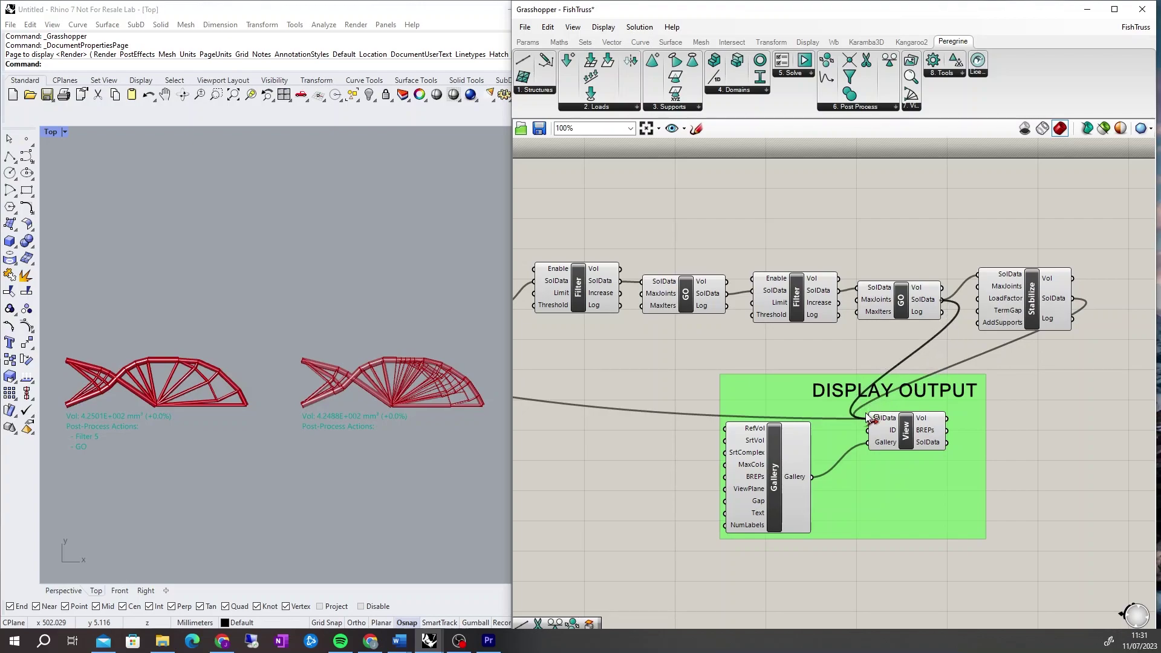